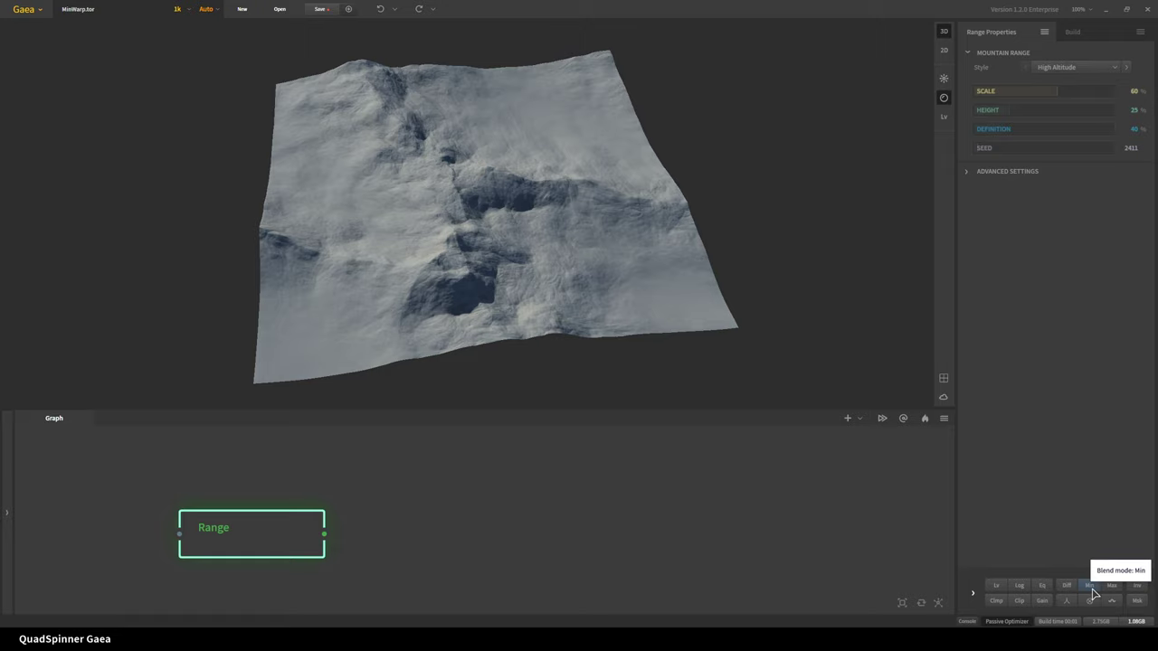
Drag the High Altitude Range node up and to the left, snapping to the alignment guides
drag(302, 543, 323, 480)
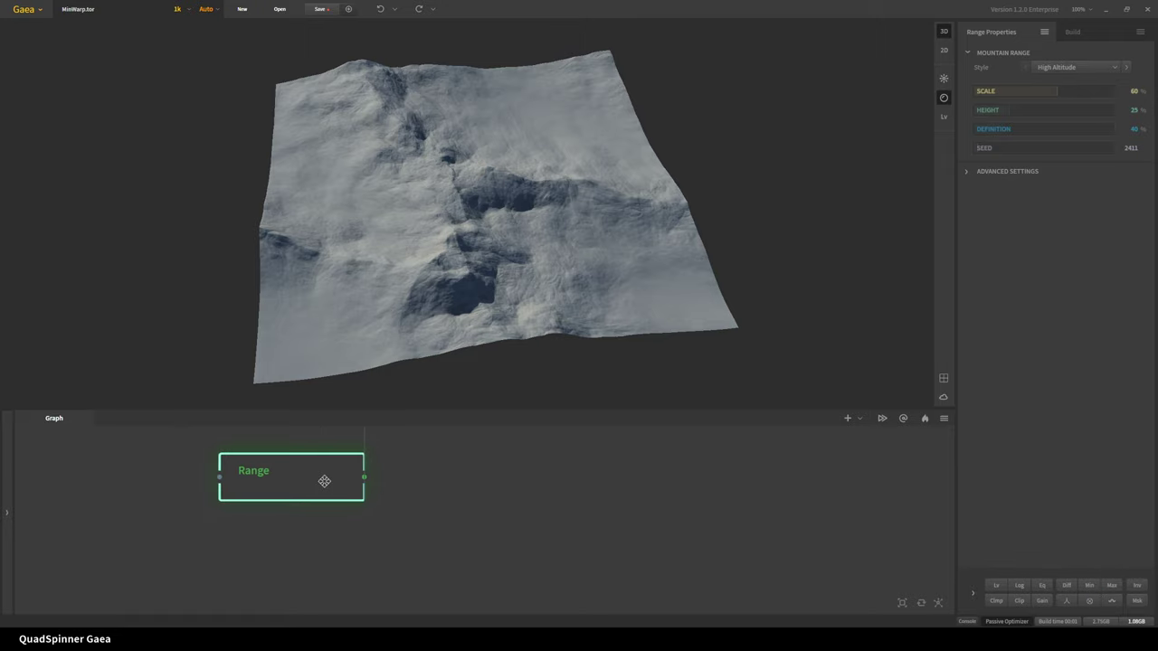
Add a Perlin node from the graph search and place it directly under Range
right_click(219, 544)
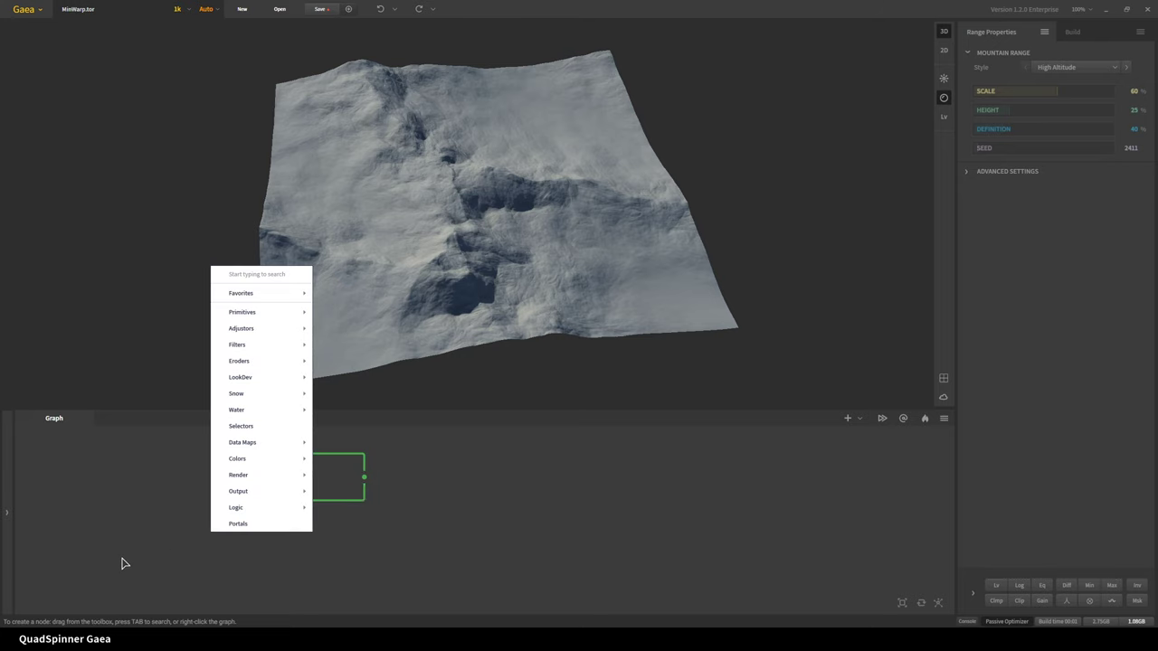
text(perlin)
key(Return)
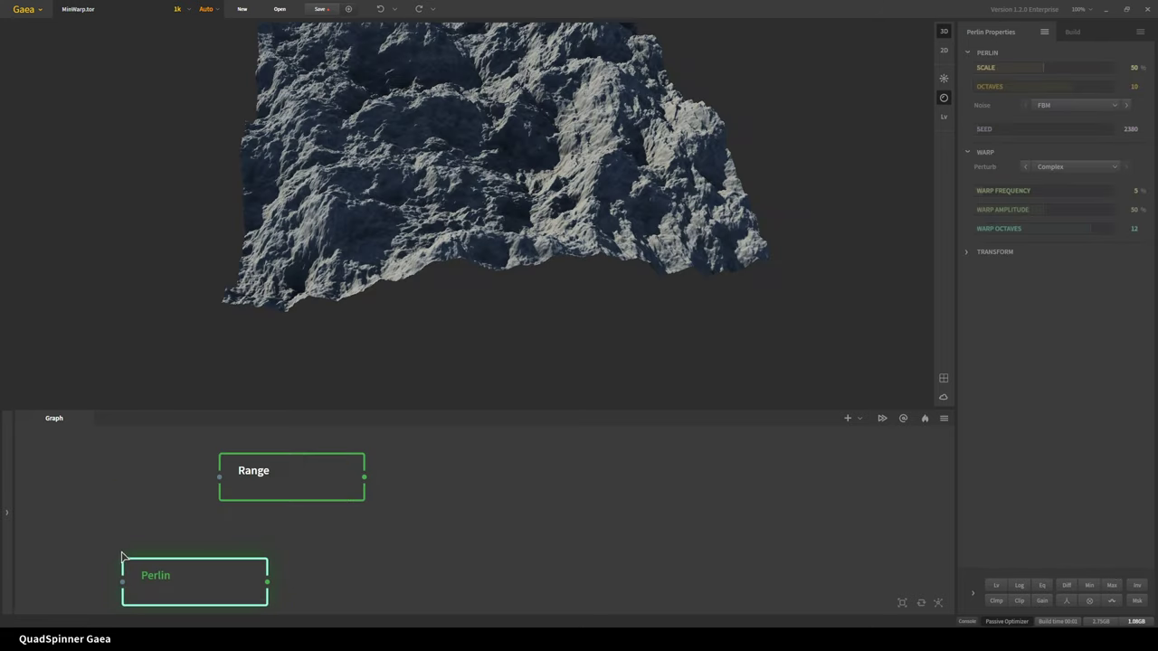
drag(204, 584, 285, 565)
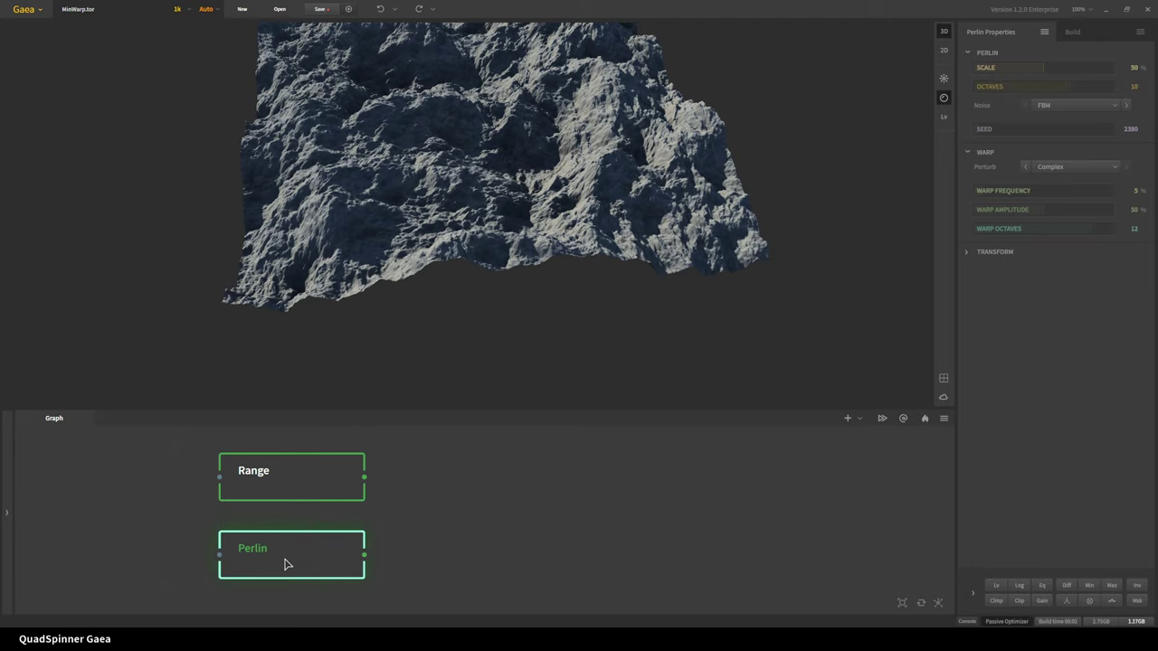
Give Perlin and Range the same Lv modifier and wire both into a new Combine node
click(997, 585)
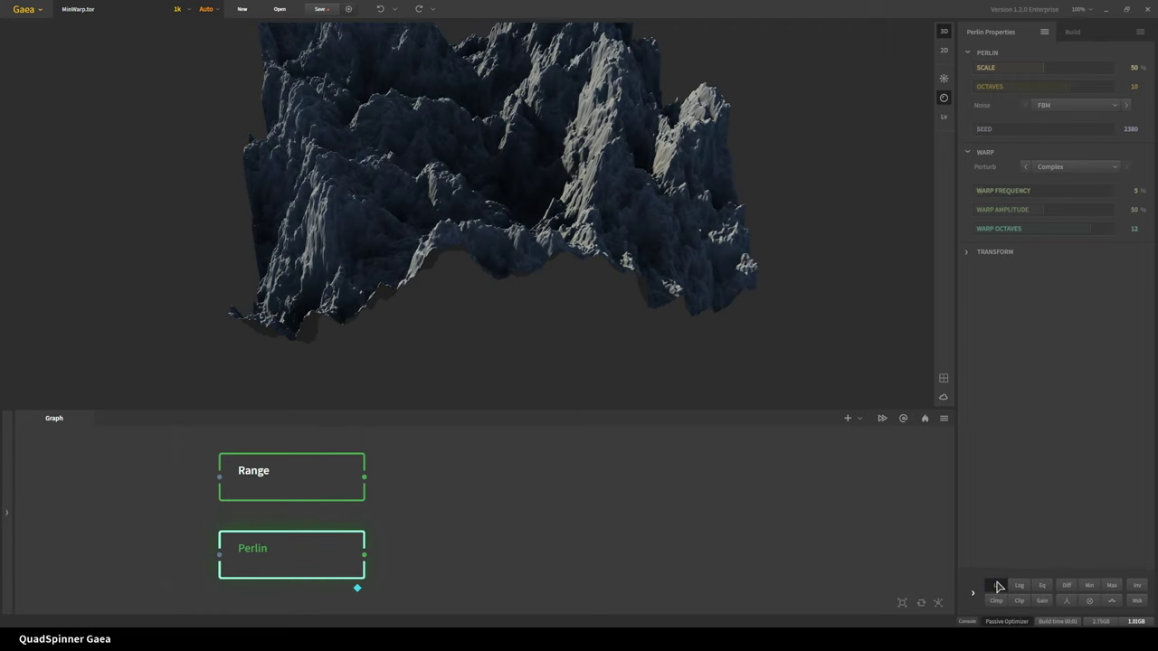
click(339, 474)
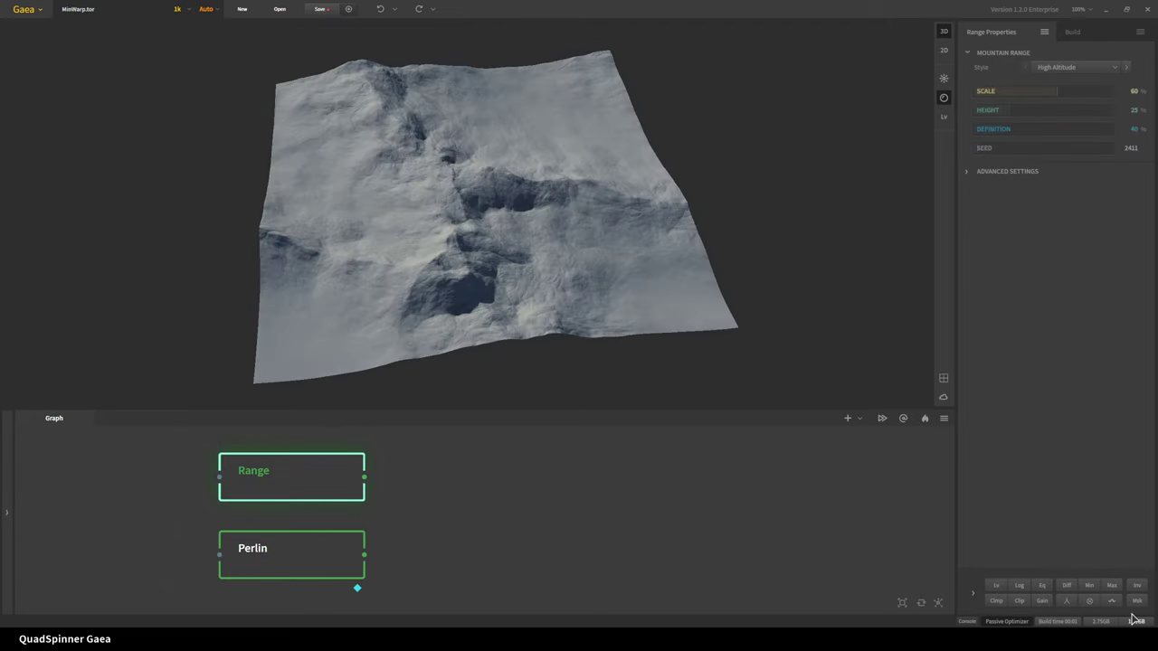
click(995, 586)
click(539, 520)
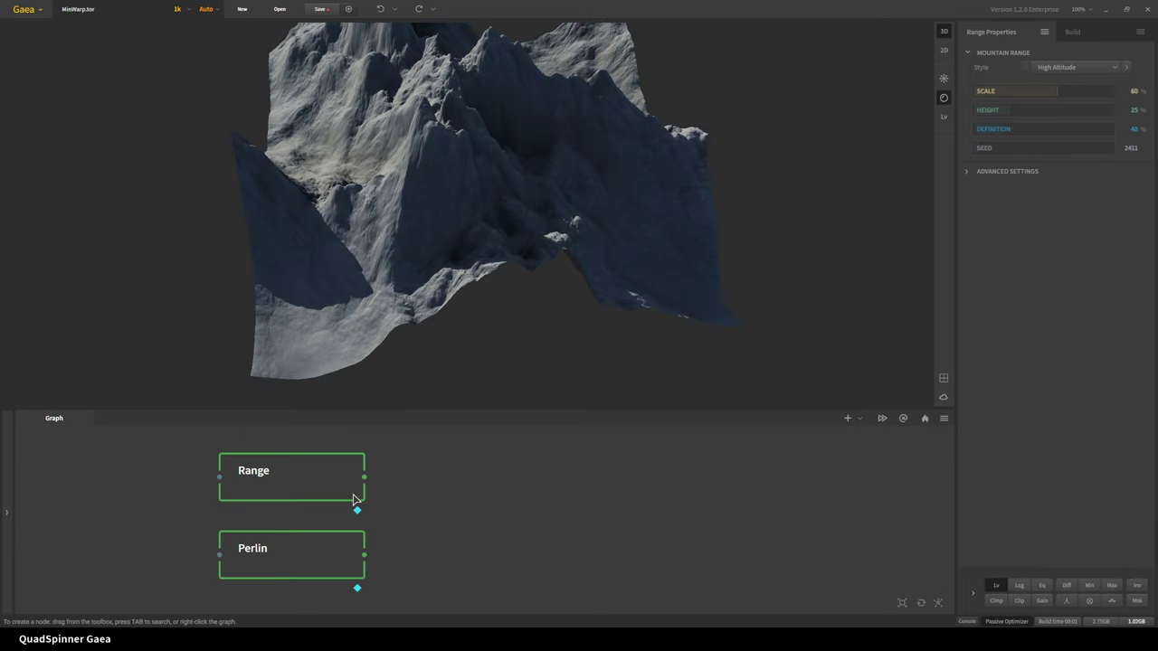
drag(363, 477, 371, 561)
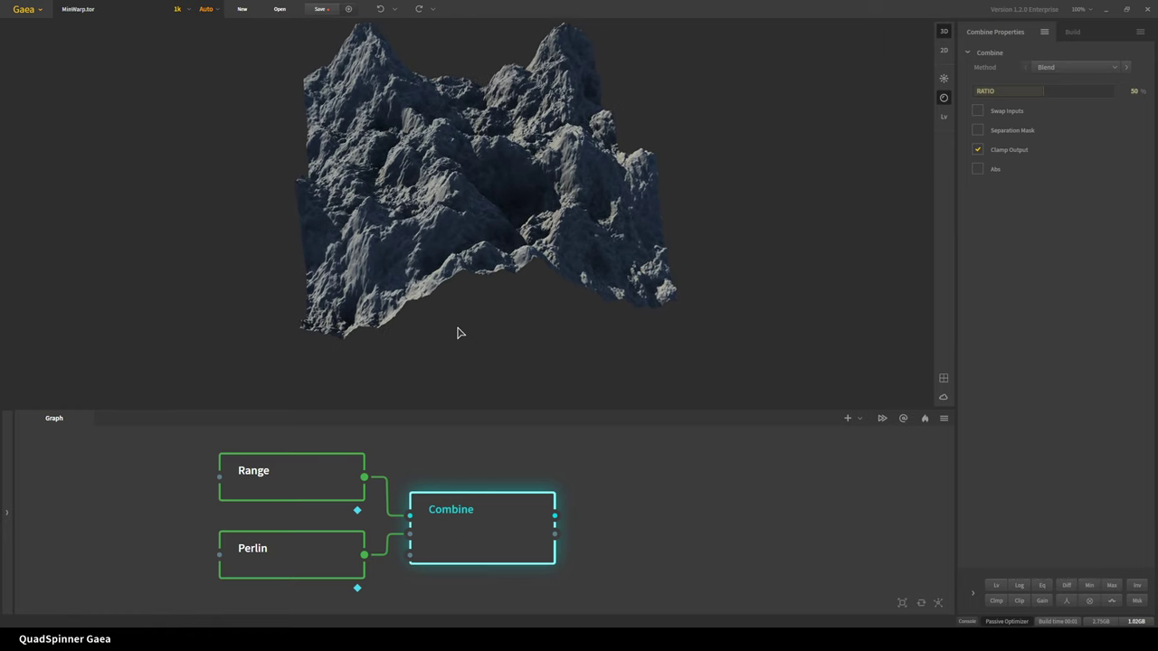
Set the Combine node's Method to Min and its Ratio to 100%
click(1064, 68)
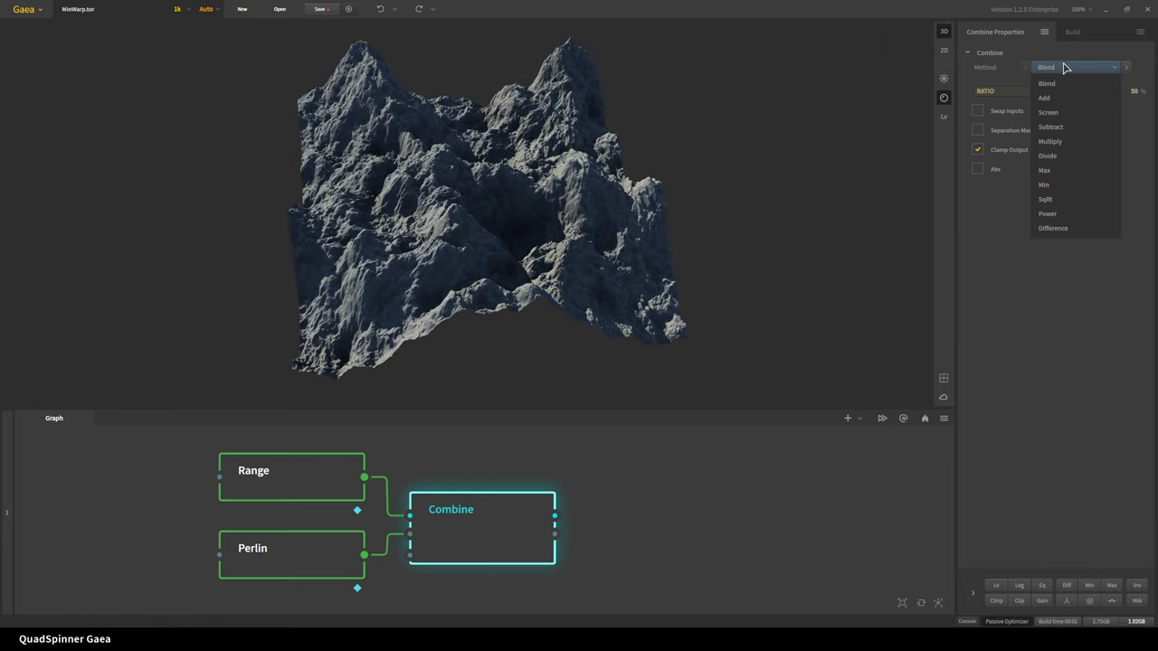
click(1045, 185)
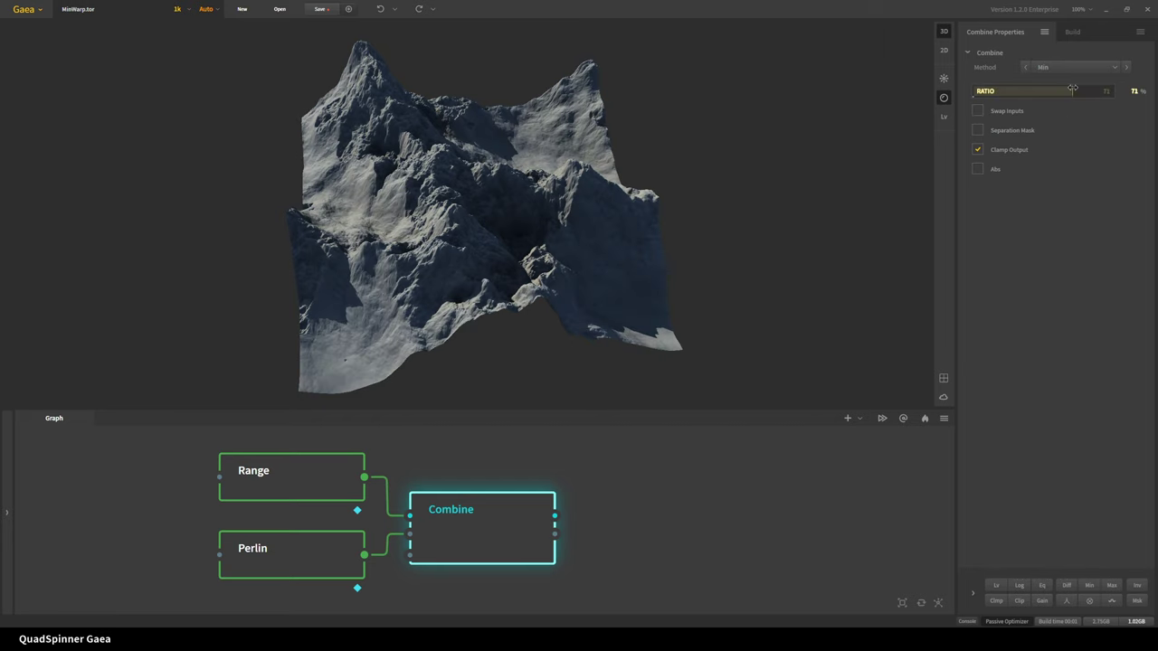
click(1072, 90)
click(1105, 93)
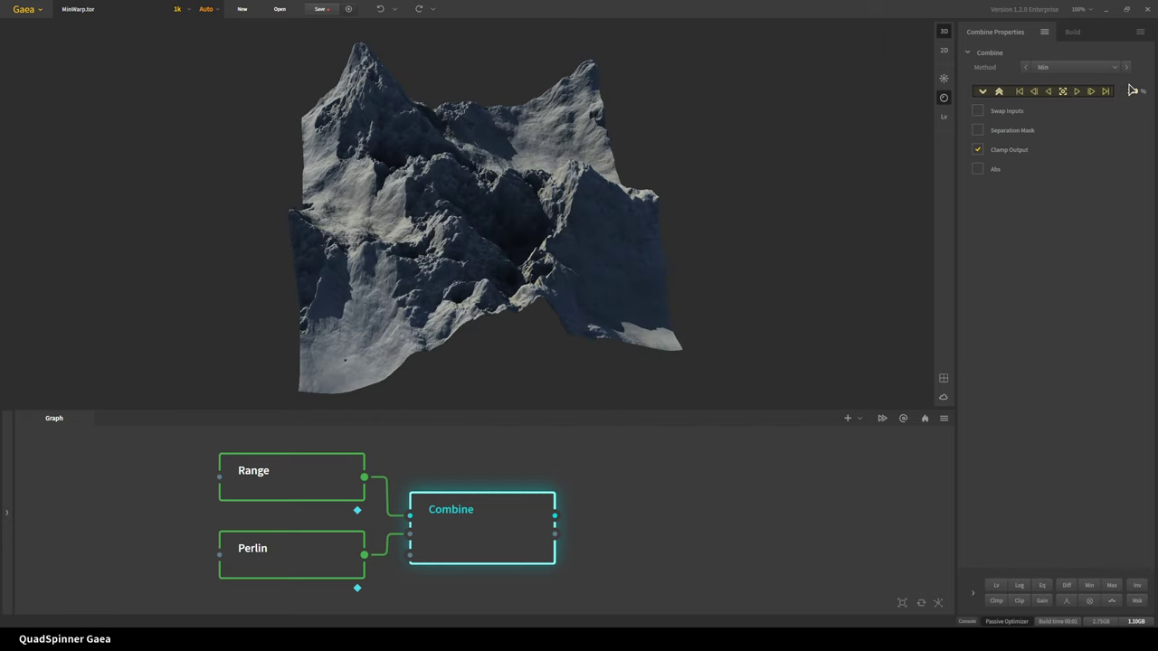
drag(559, 341, 488, 294)
scroll(525, 302, up, 3)
Clamp the Combine output's maximum to 16%, then select the Perlin and Combine nodes
click(998, 602)
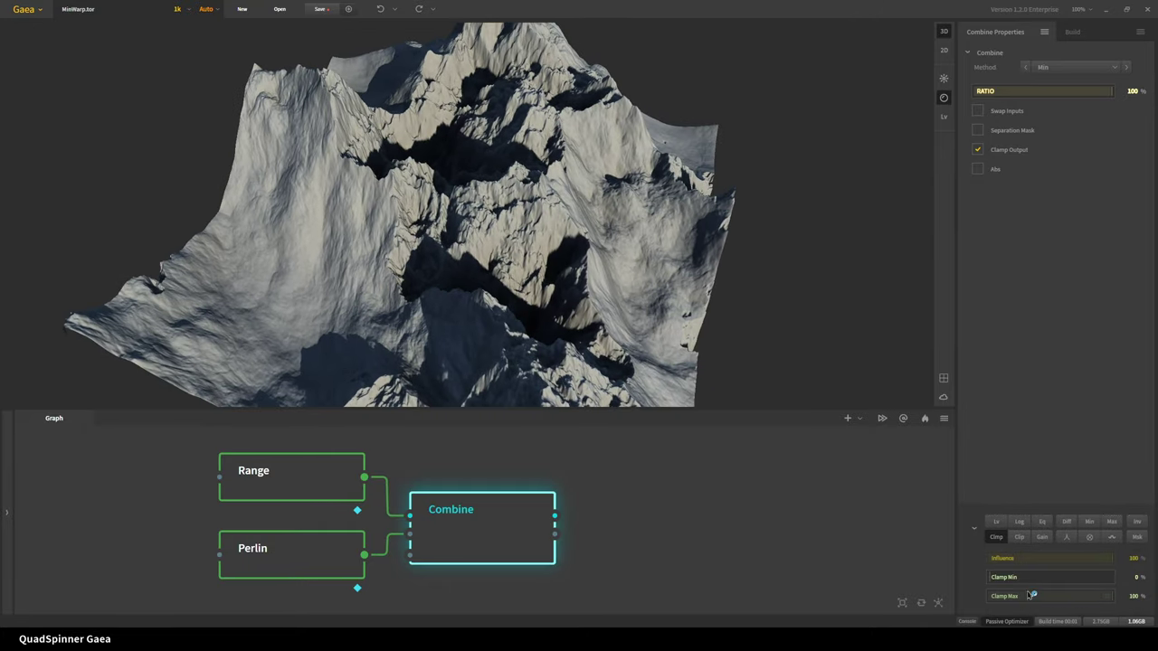
click(1027, 599)
drag(1027, 599, 1010, 597)
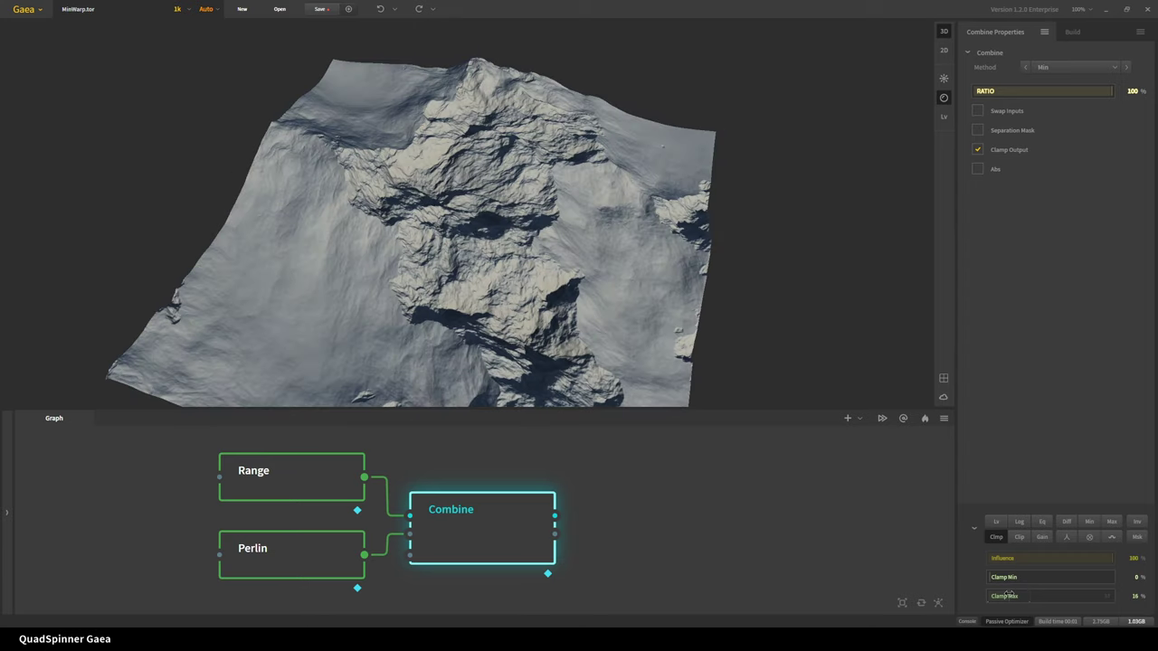
drag(410, 342, 253, 334)
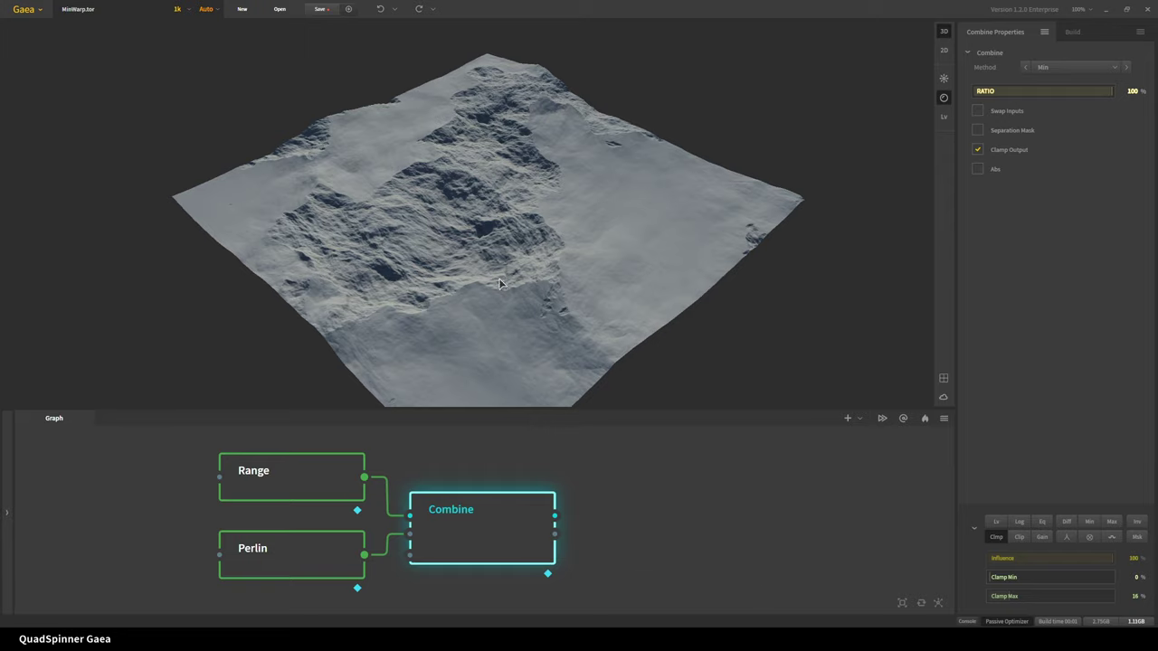
drag(467, 308, 323, 344)
drag(411, 258, 366, 259)
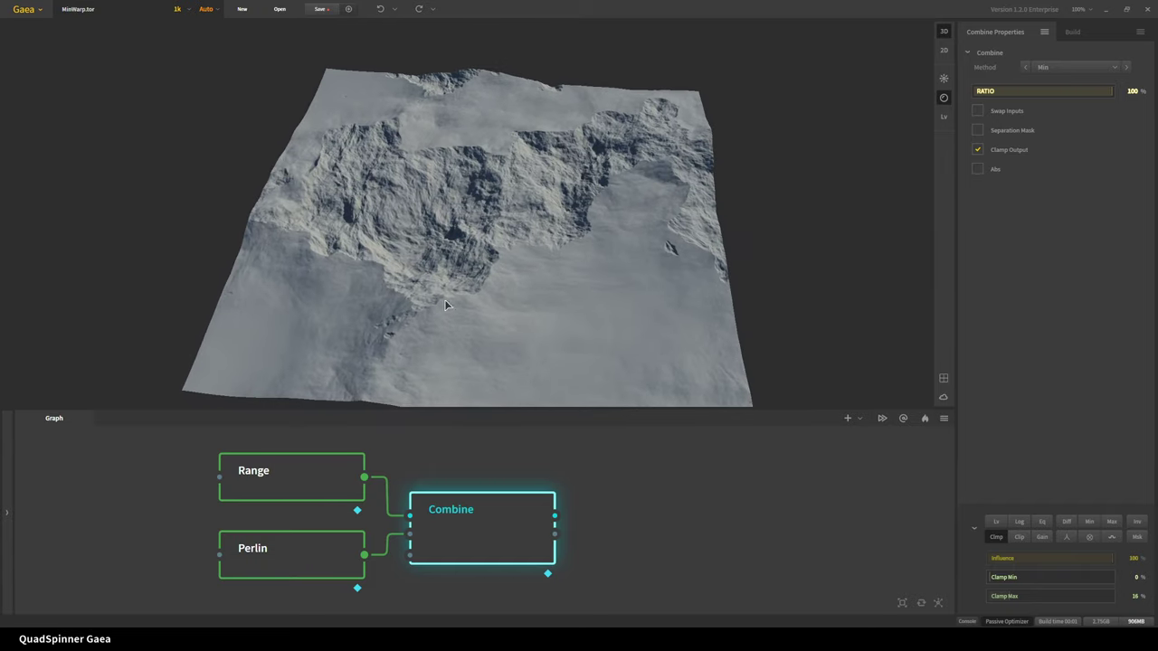
drag(444, 303, 568, 319)
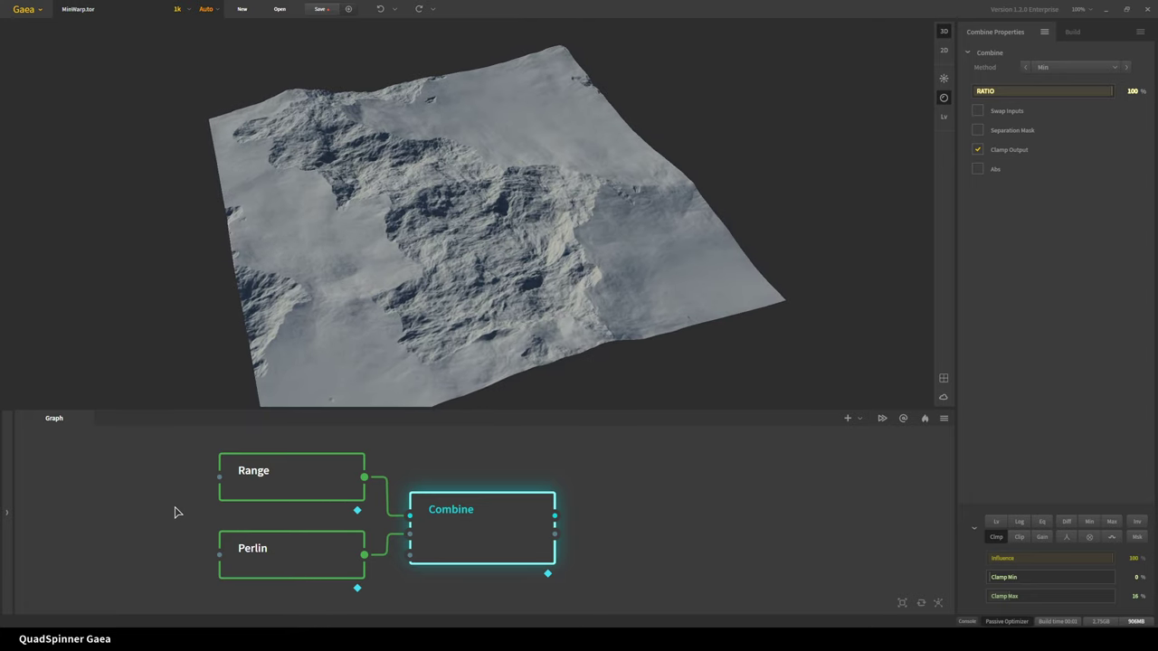
drag(188, 523, 514, 587)
Delete the Perlin and Combine nodes and set Range Height and Definition to 100%
key(Delete)
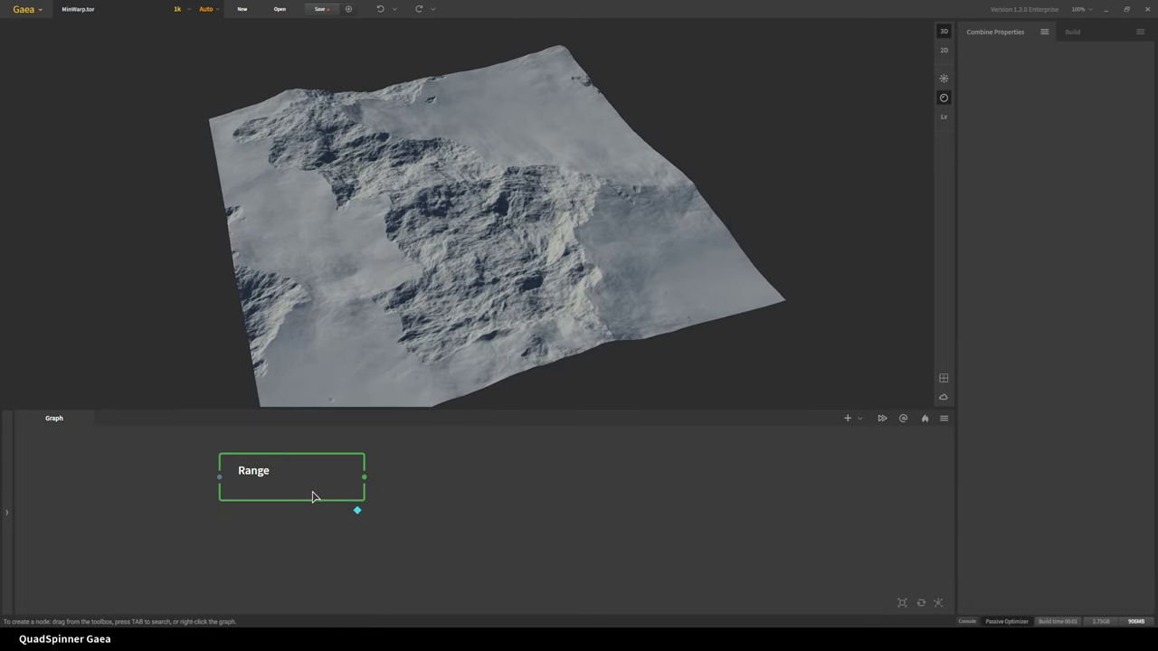
drag(313, 495, 308, 514)
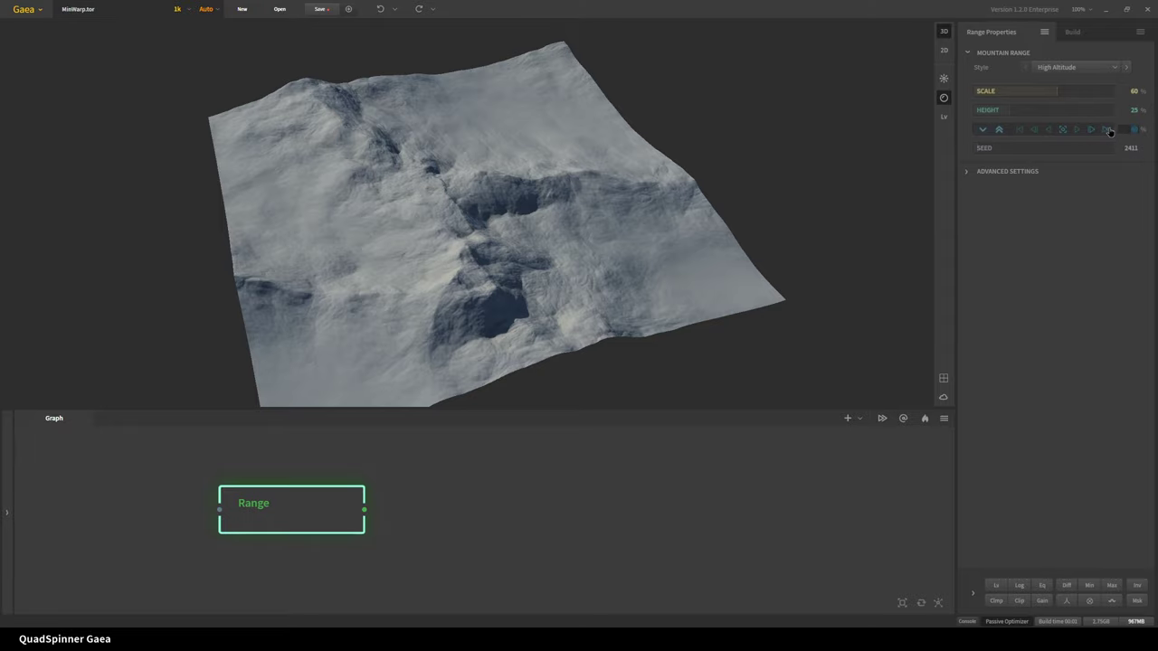
click(1111, 117)
click(1111, 109)
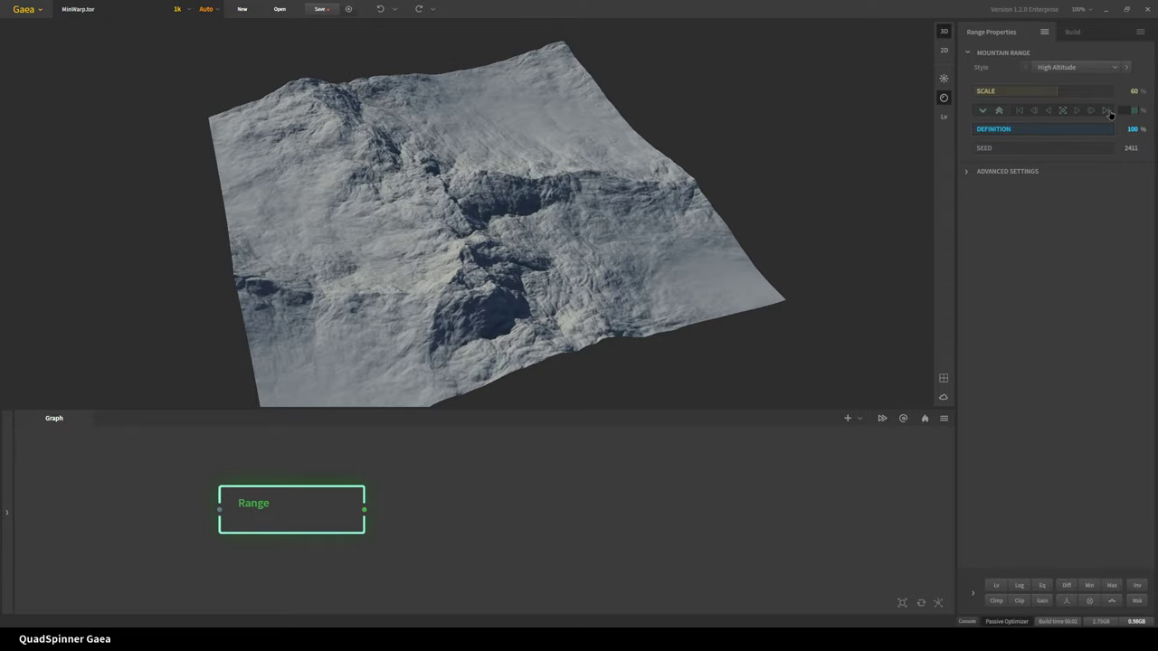
drag(730, 346, 486, 365)
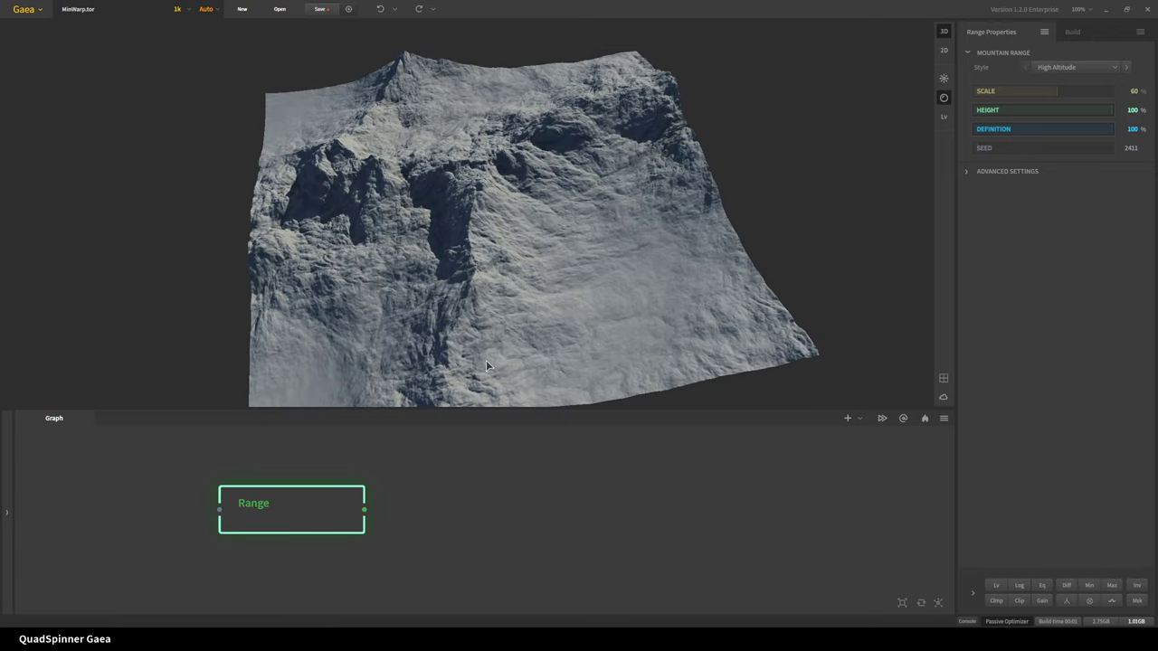
Create a Warp node fed by Range's output and align it beside Range
drag(364, 510, 496, 516)
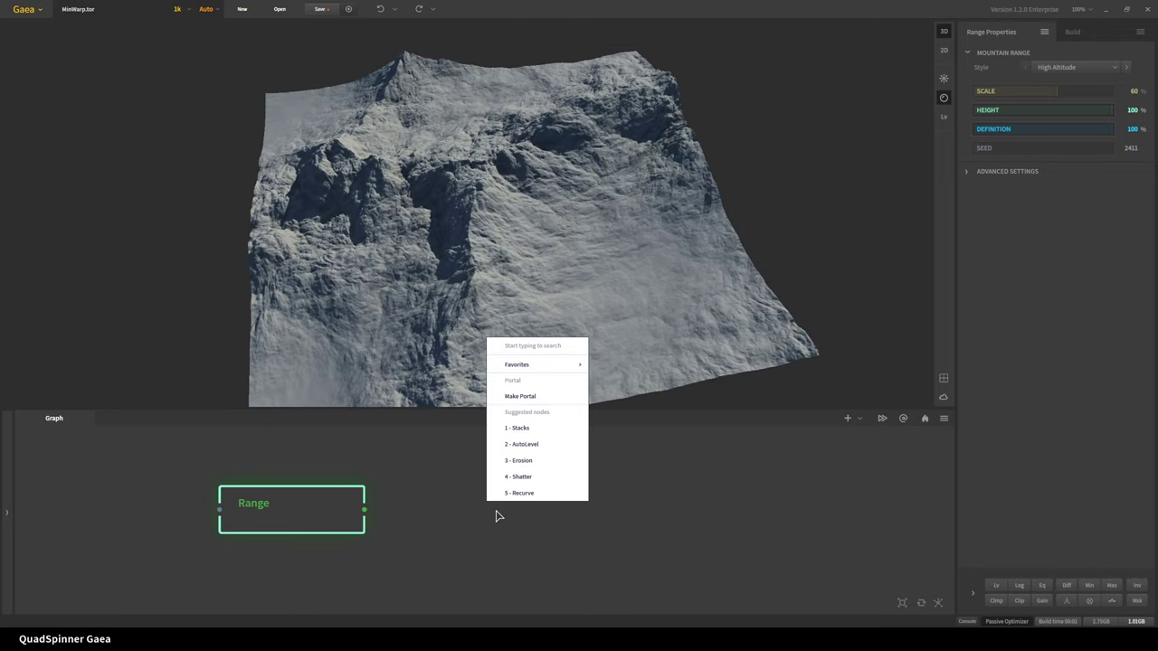
text(warp)
key(Return)
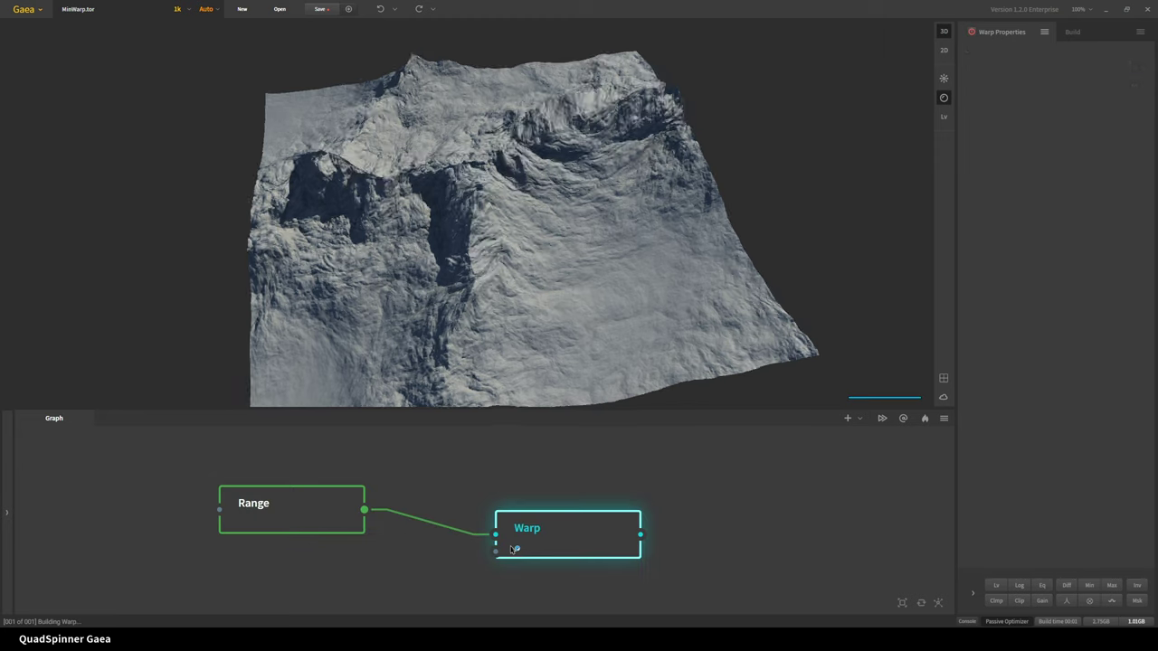
drag(531, 524, 448, 500)
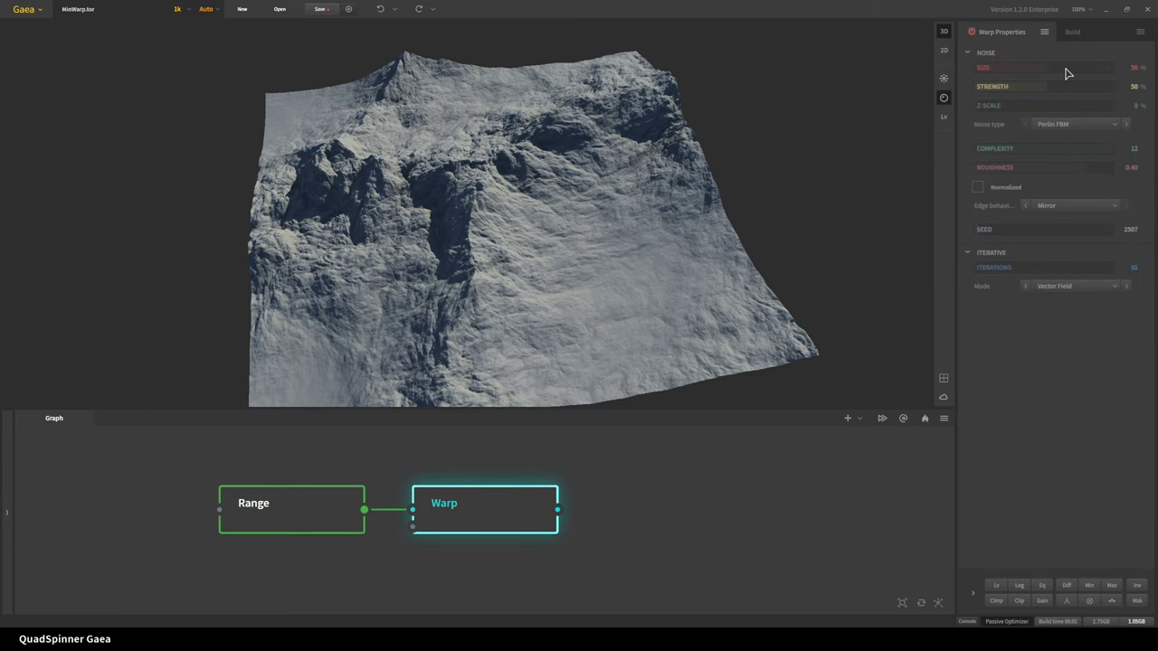
Set the Warp Strength to 56% and Roughness to 0.50
mouse_move(1067, 85)
mouse_down()
mouse_move(1078, 85)
mouse_move(1039, 86)
mouse_up()
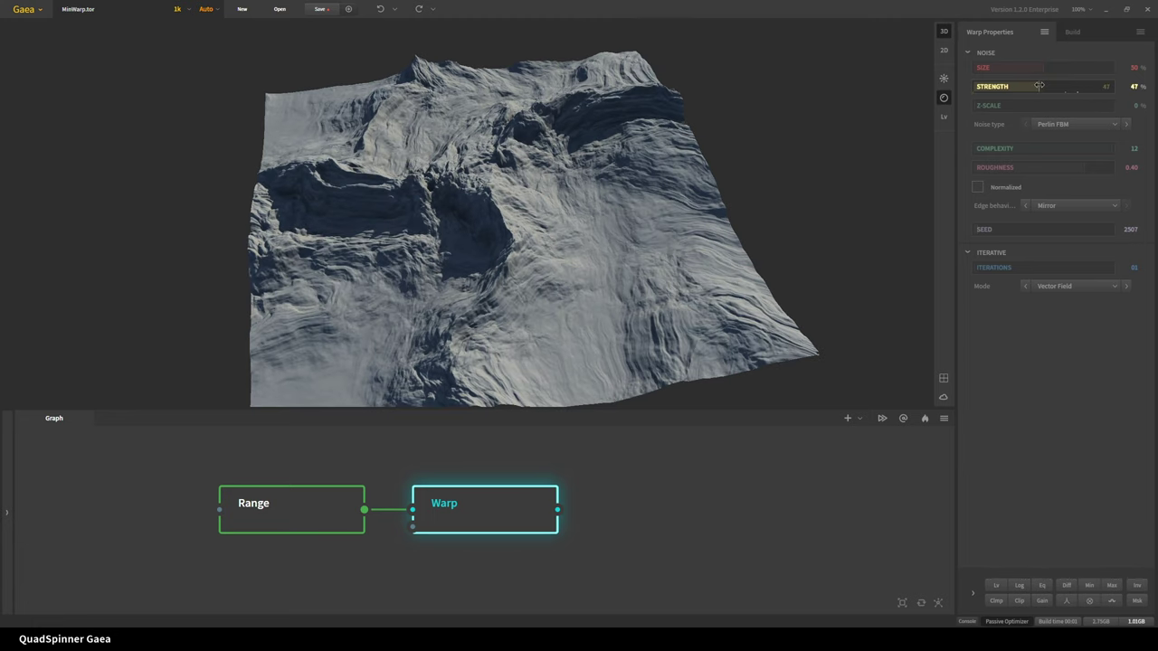
click(1053, 87)
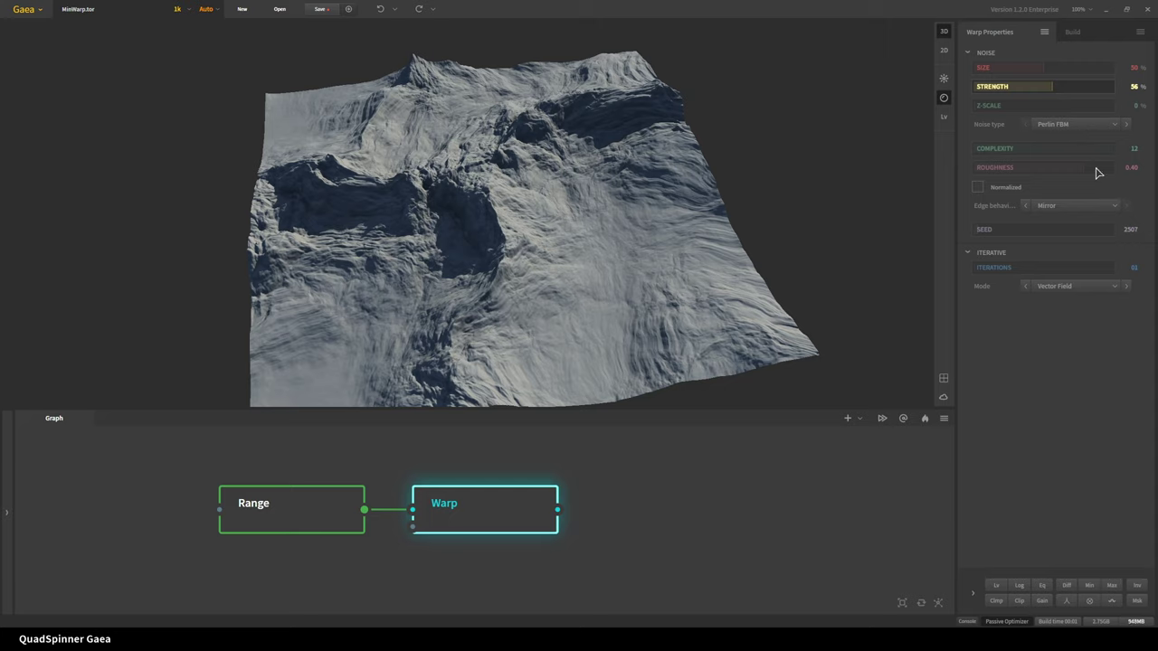
drag(1096, 172, 1108, 172)
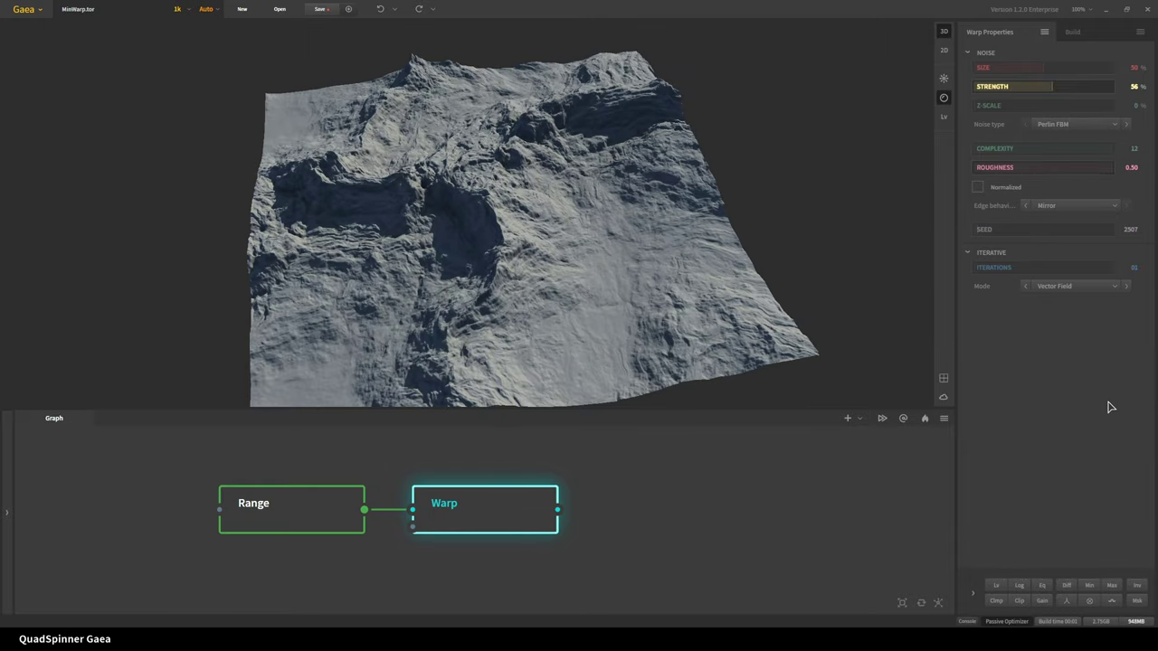
drag(579, 333, 496, 328)
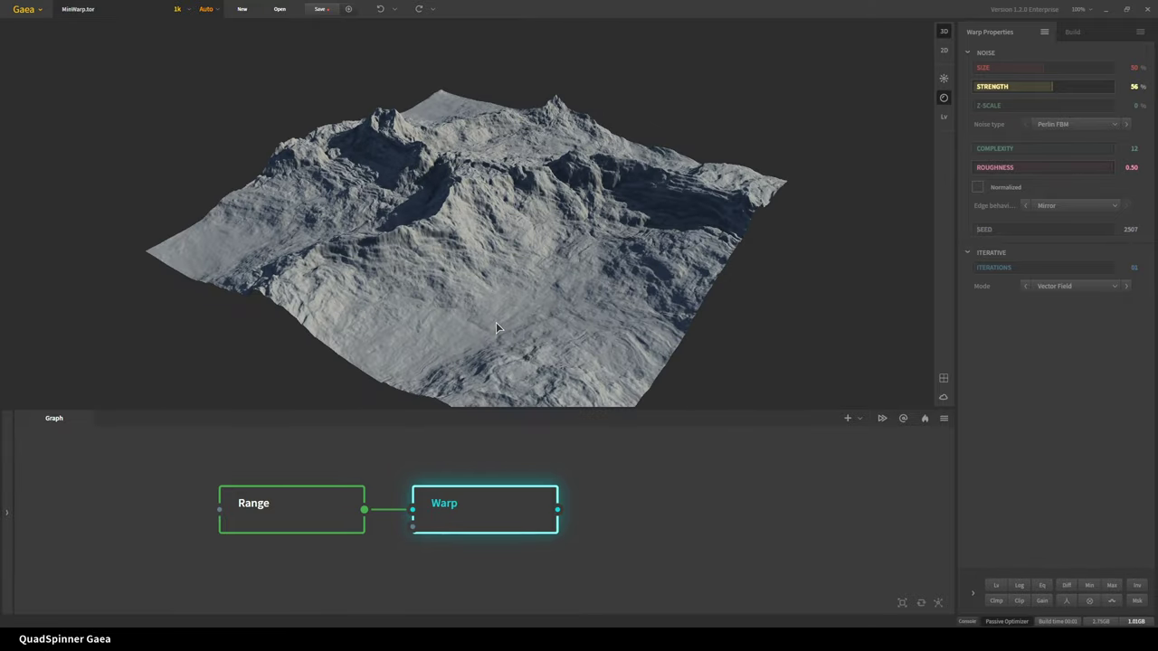
scroll(500, 292, up, 10)
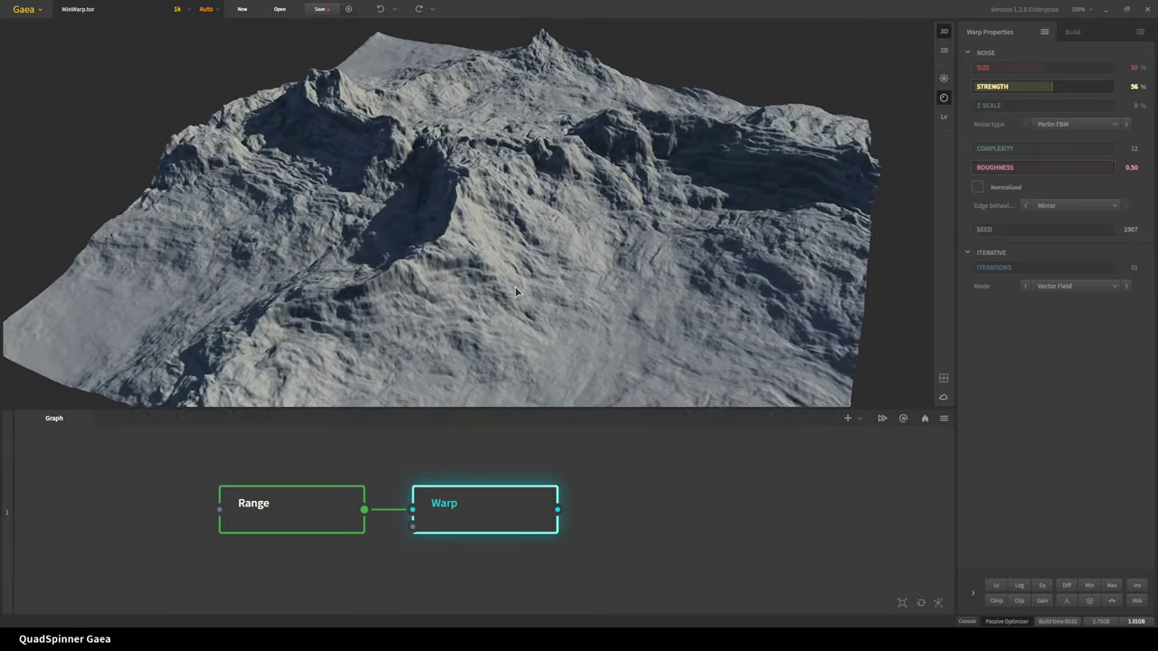
drag(566, 292, 499, 265)
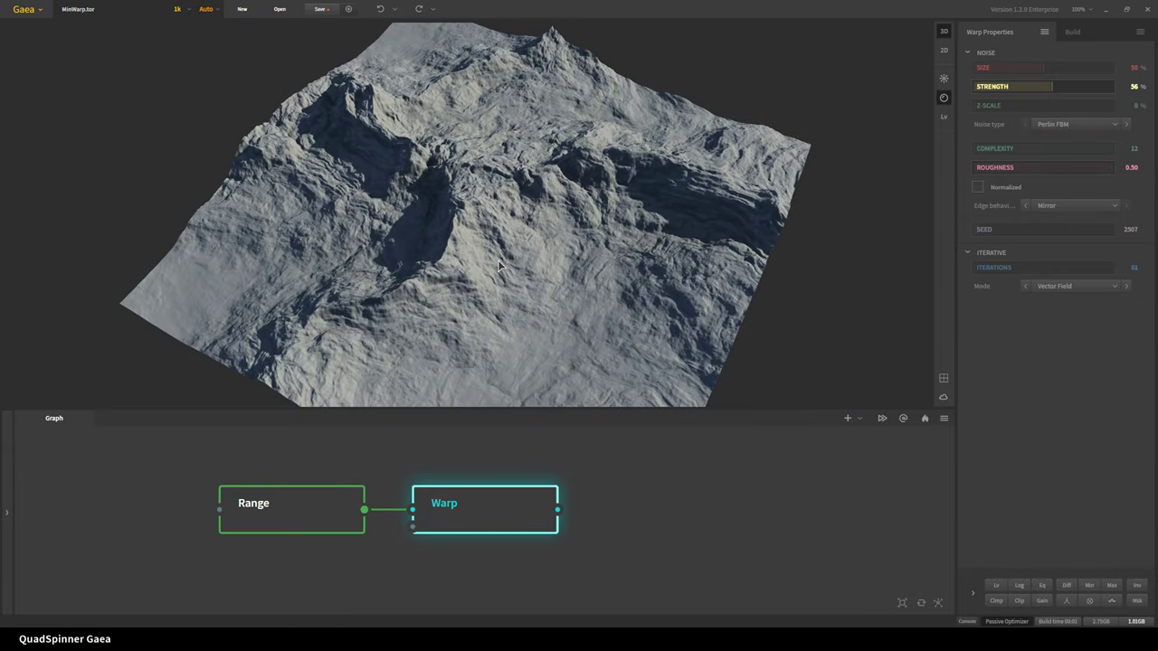
Switch the Warp noise type from Perlin FBM to Voronoi R and inspect the terrain
click(1126, 124)
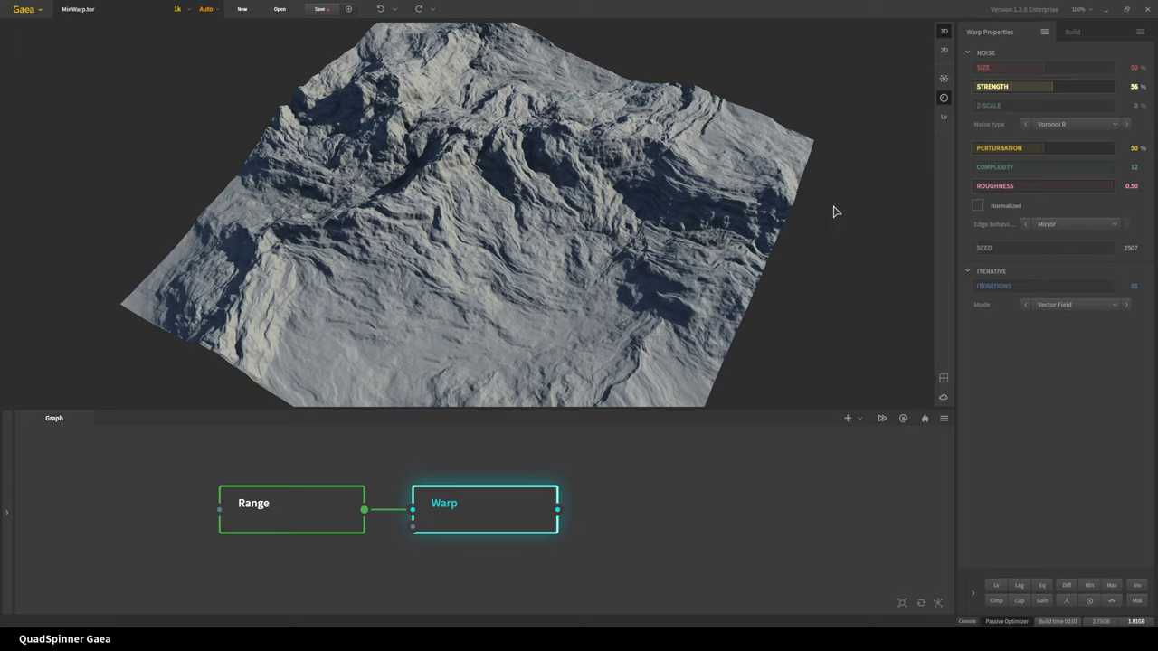
drag(390, 308, 512, 285)
scroll(480, 320, up, 3)
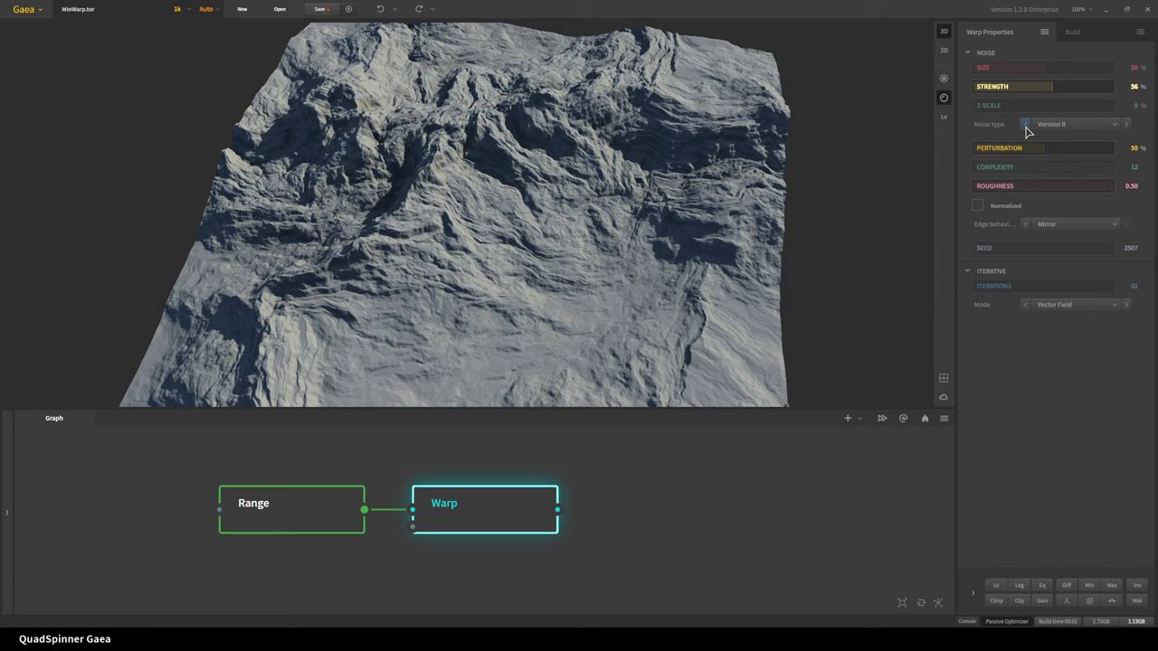
drag(552, 287, 487, 299)
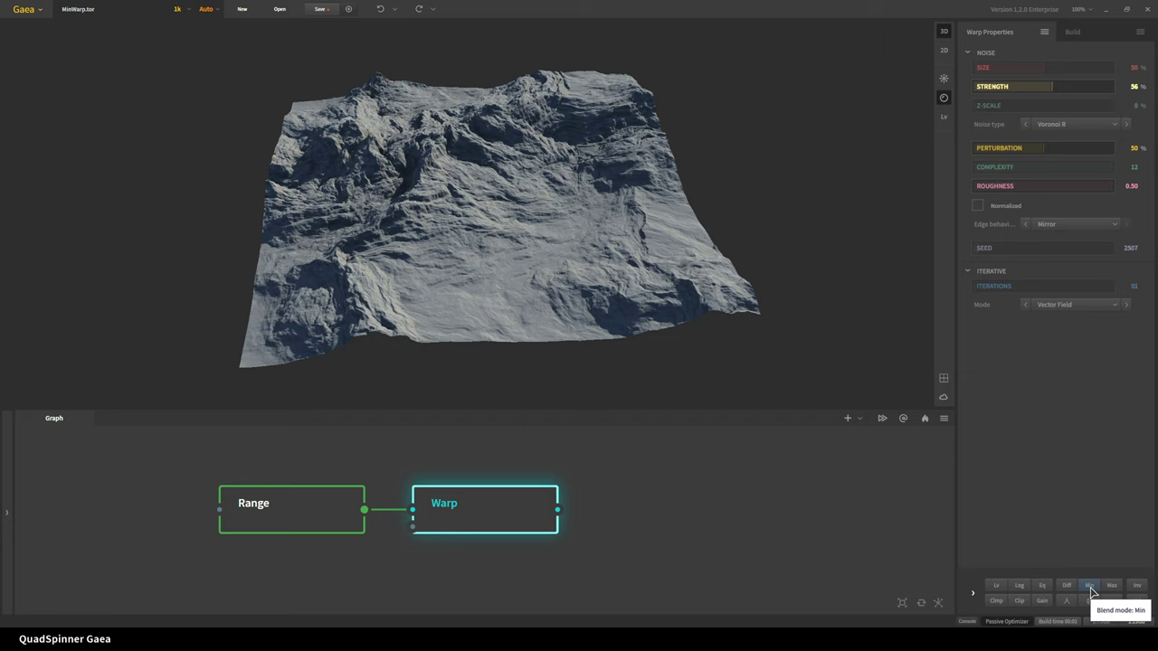
Apply the Min blend mode to the Warp node and inspect the resulting terrain
click(1090, 587)
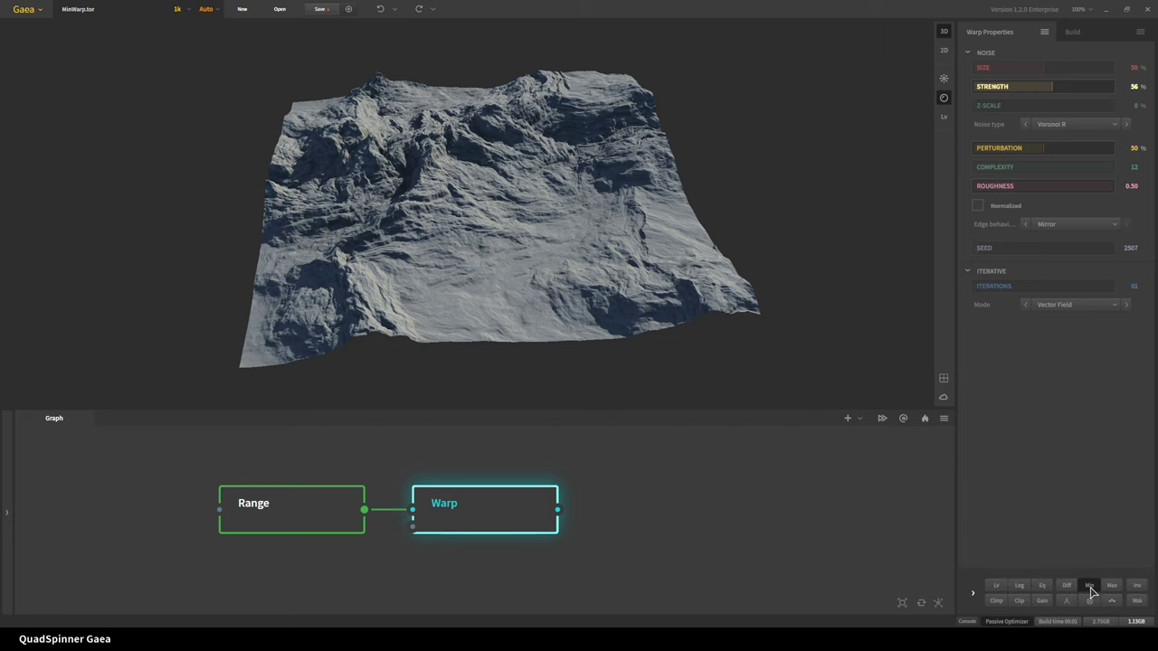
drag(476, 324, 455, 353)
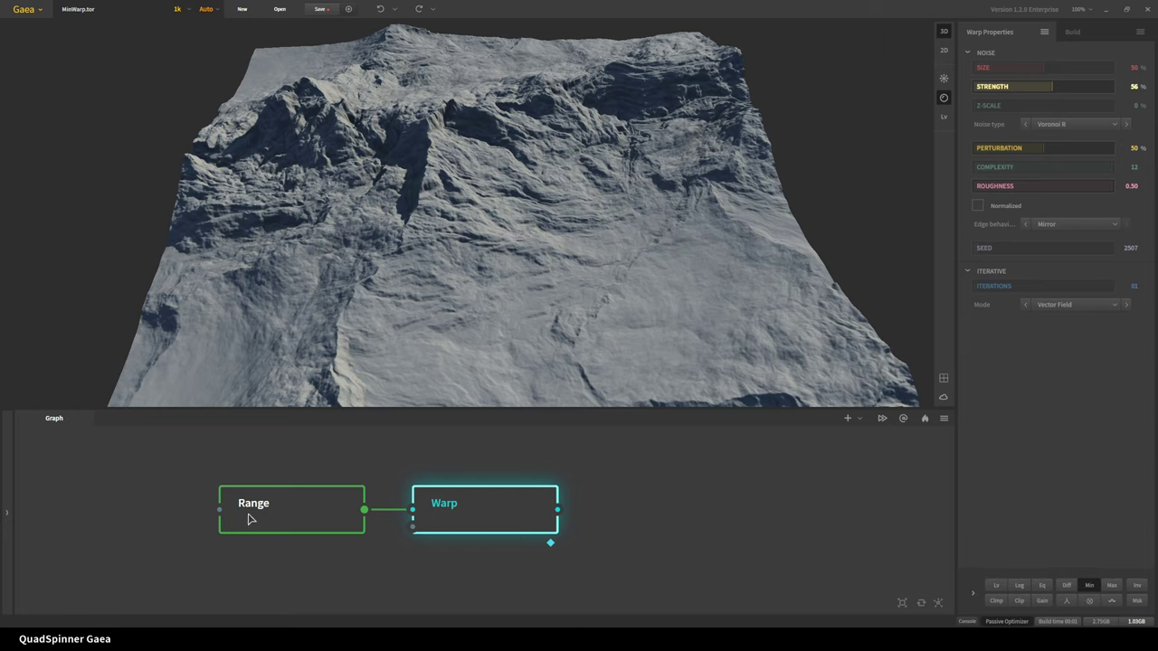
scroll(386, 343, down, 4)
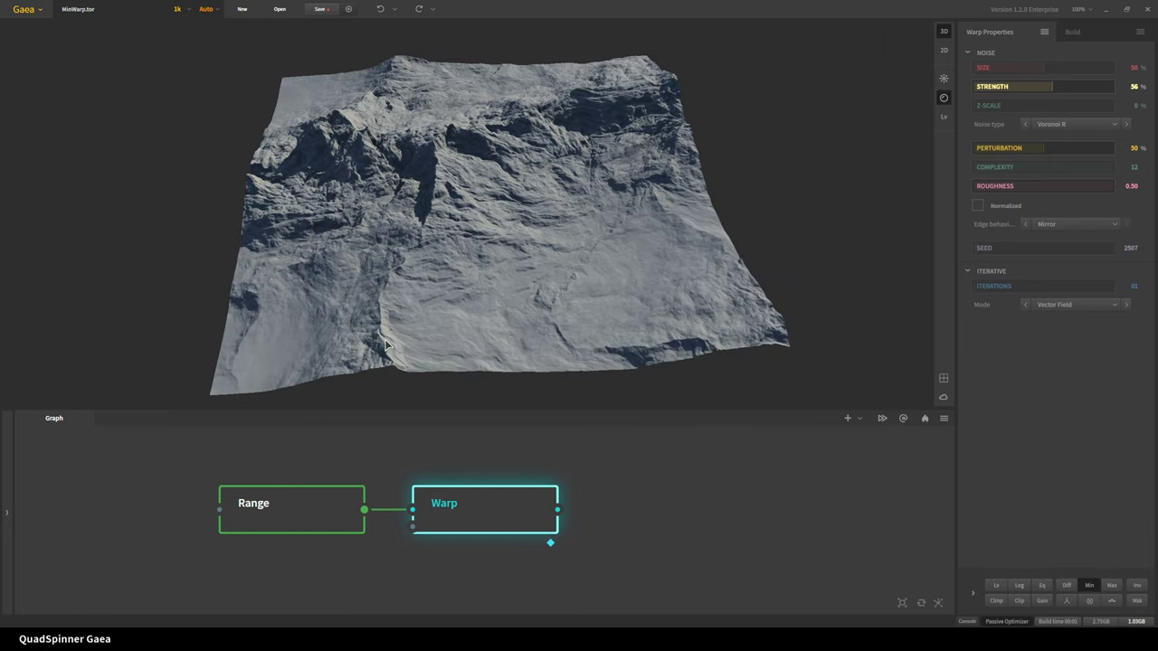
drag(436, 351, 456, 299)
Preview the Range and Warp outputs on their own, then reapply Min blending to Warp
click(304, 512)
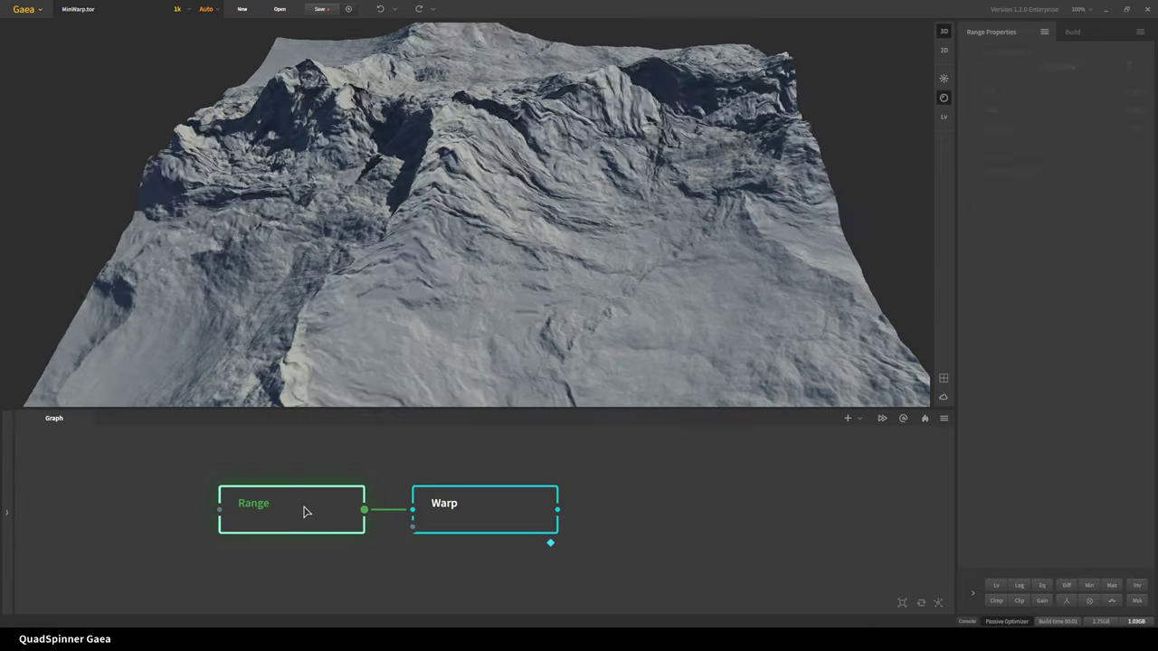
double_click(304, 512)
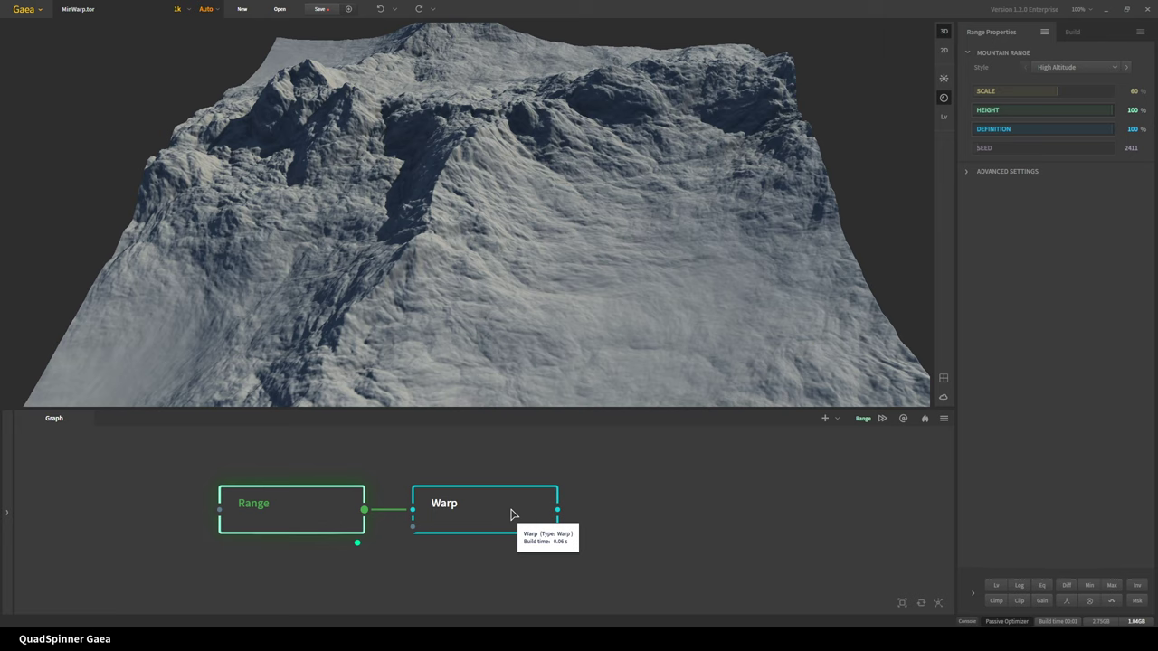
double_click(512, 514)
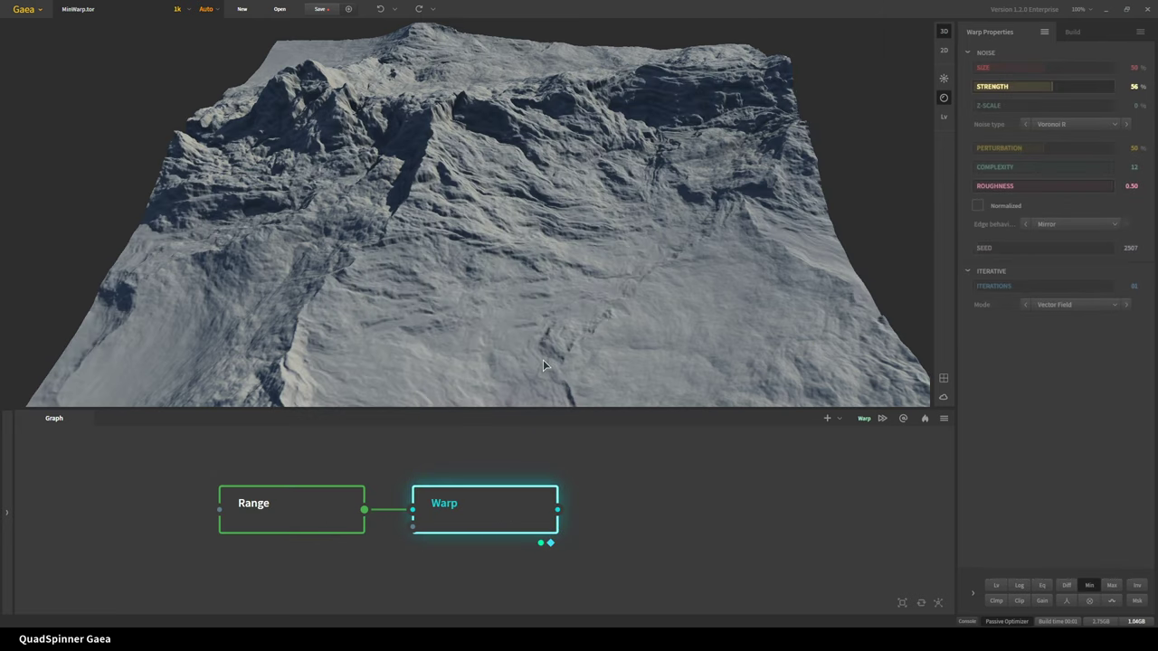
click(1090, 585)
Set the Warp Seed to 54527 and Size to 23%, then add Erosion from Warp's output
drag(992, 252, 1032, 256)
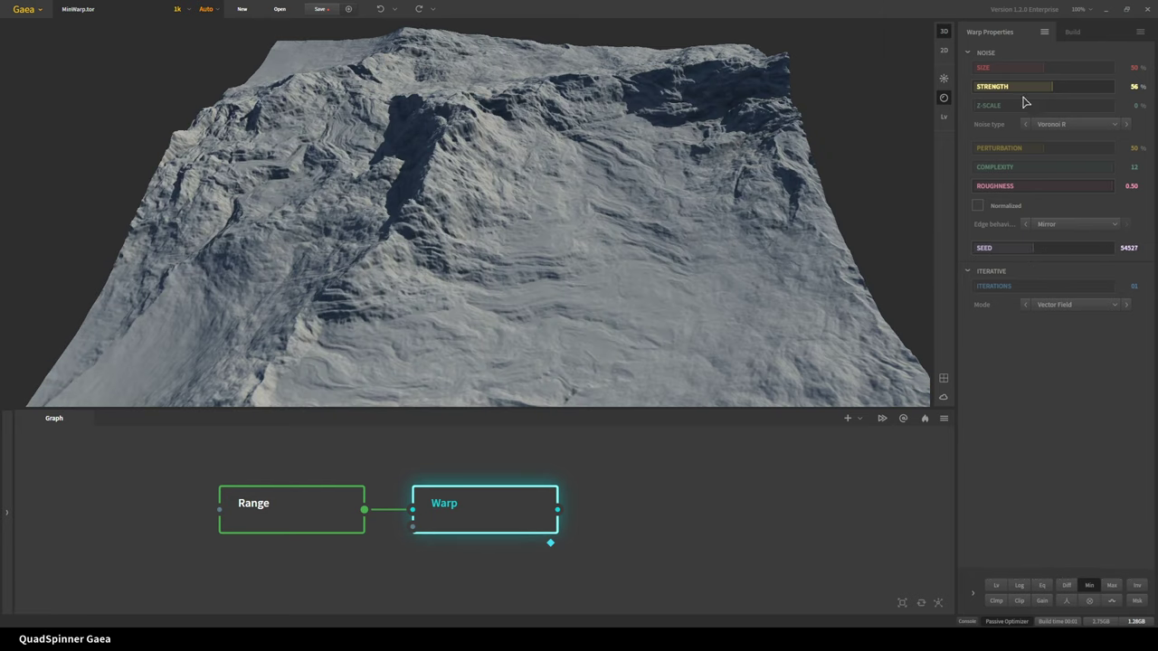
click(1018, 67)
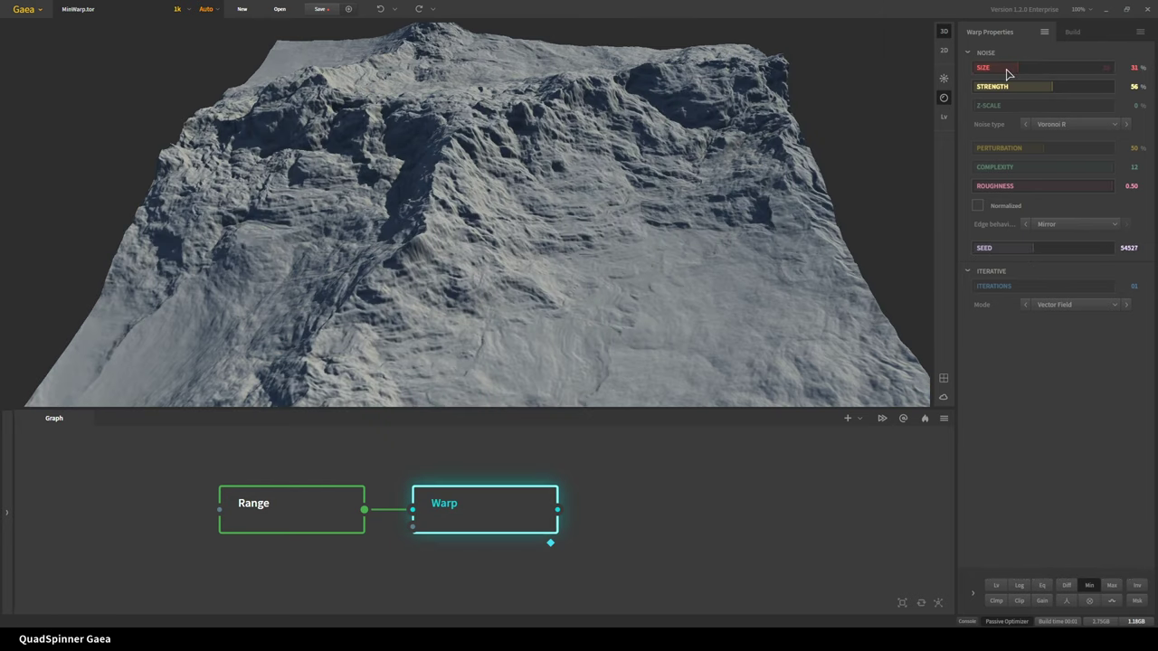
drag(644, 249, 517, 322)
drag(558, 511, 666, 509)
text(er)
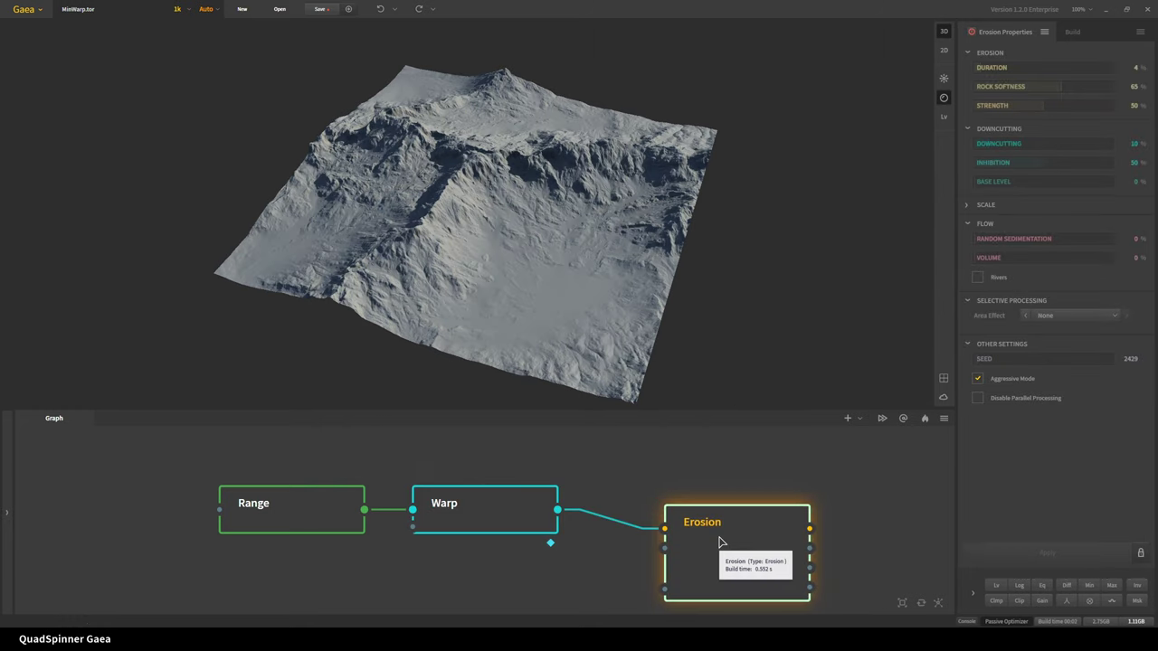
Place Erosion beside Warp, set Duration 10%, Downcutting 20%, Inhibition 0%, and apply it
drag(724, 541, 682, 521)
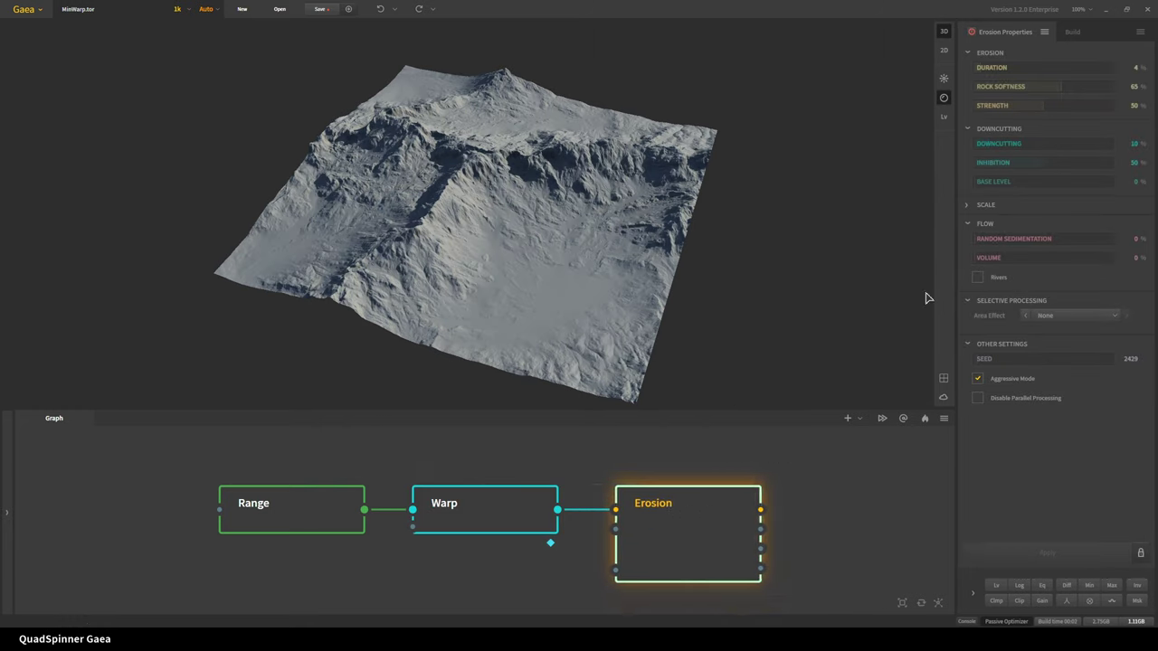
click(1000, 144)
click(982, 163)
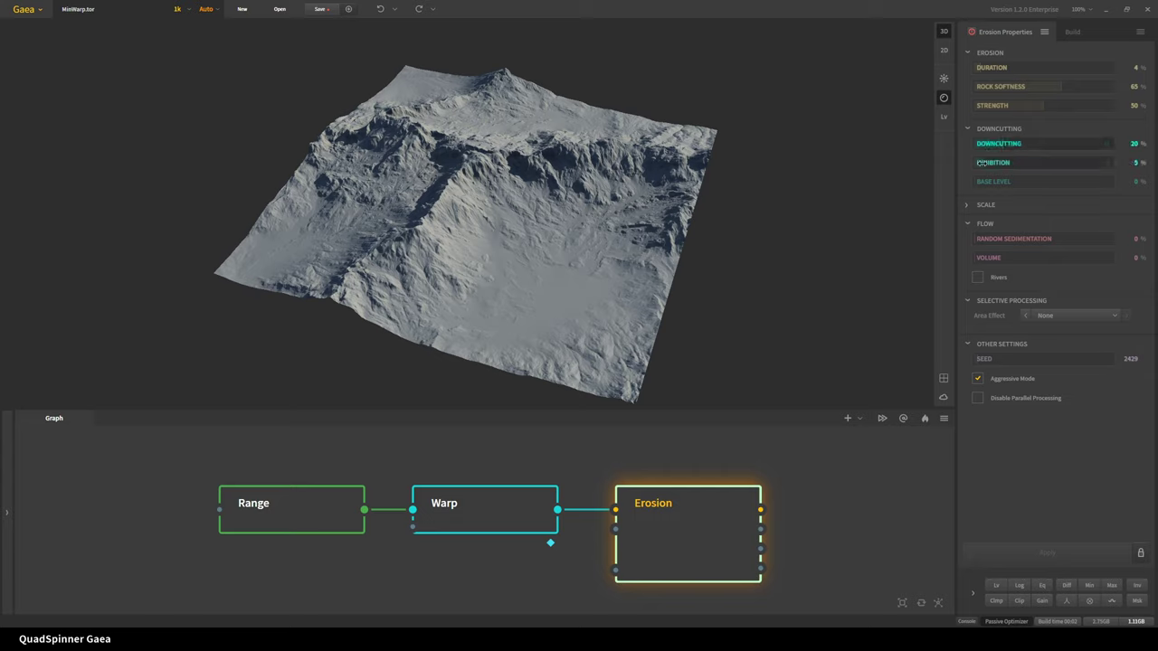
click(990, 67)
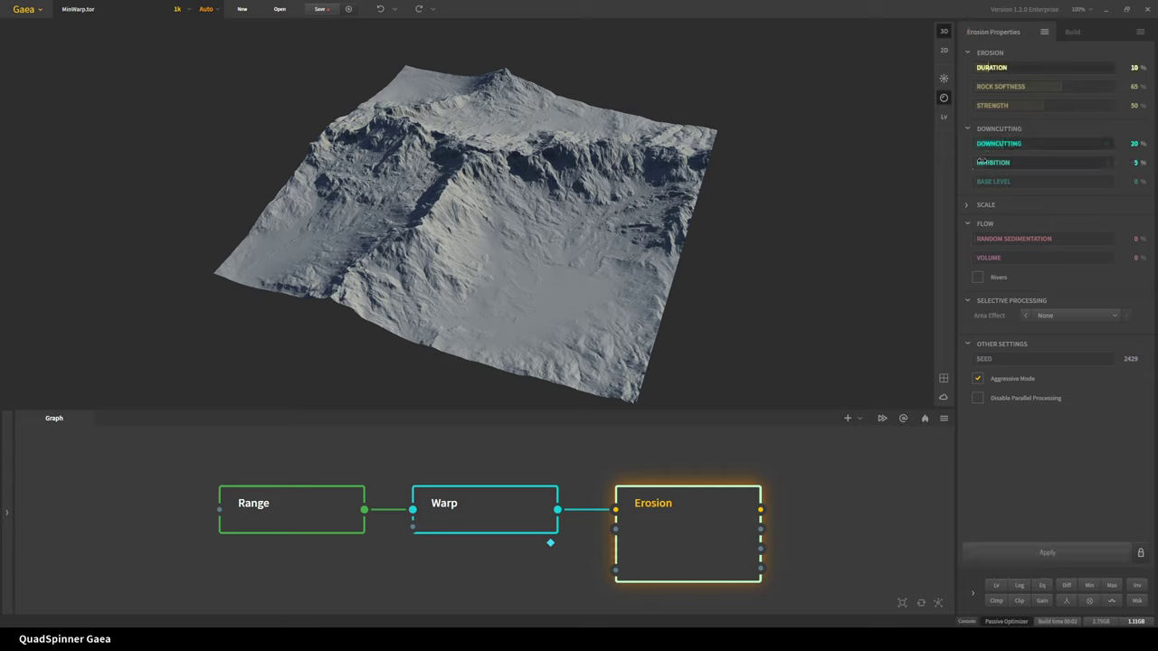
click(1018, 552)
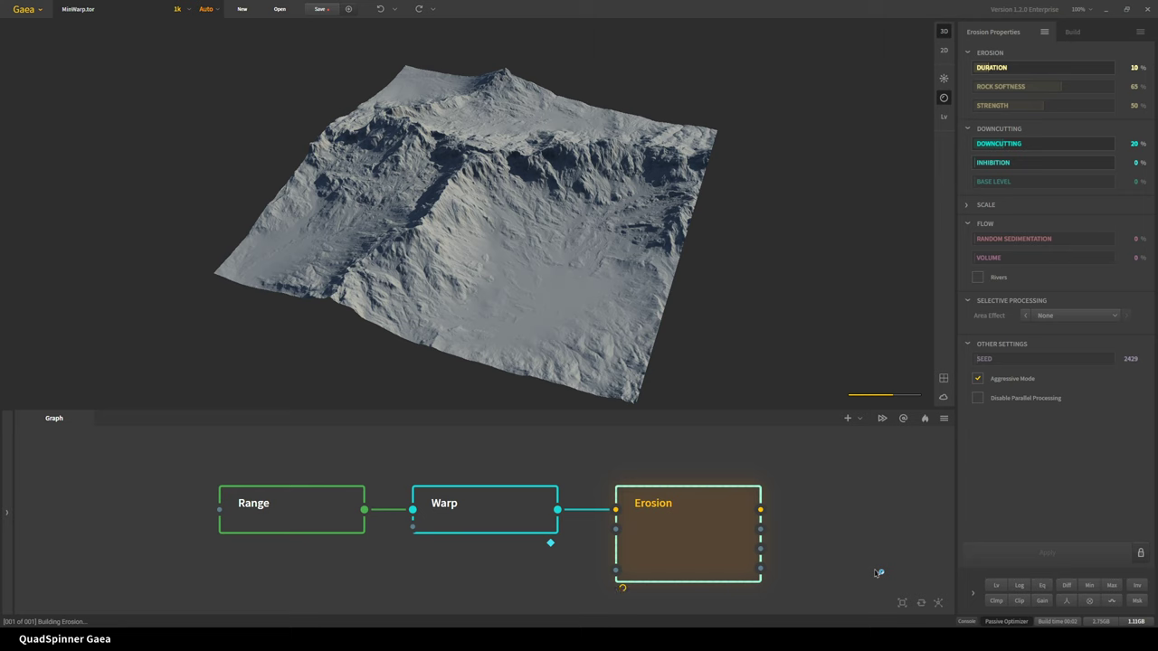
middle_drag(824, 537, 633, 511)
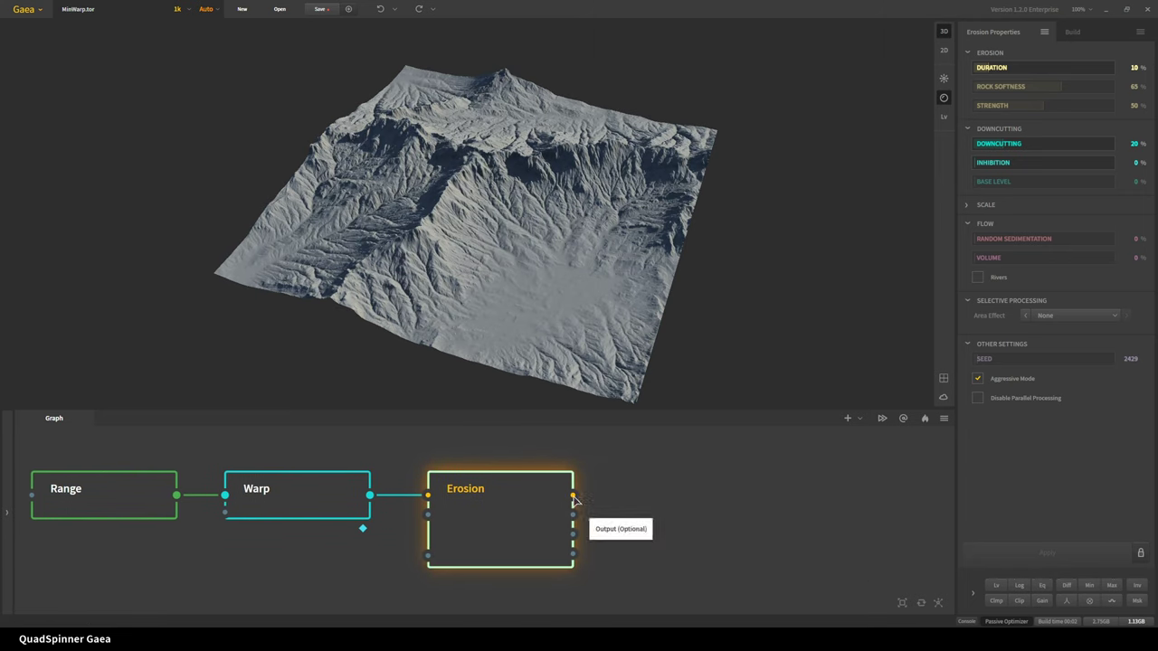
Duplicate the Warp node, place the copy after Erosion, and wire Erosion into it
click(345, 512)
key(ctrl+d)
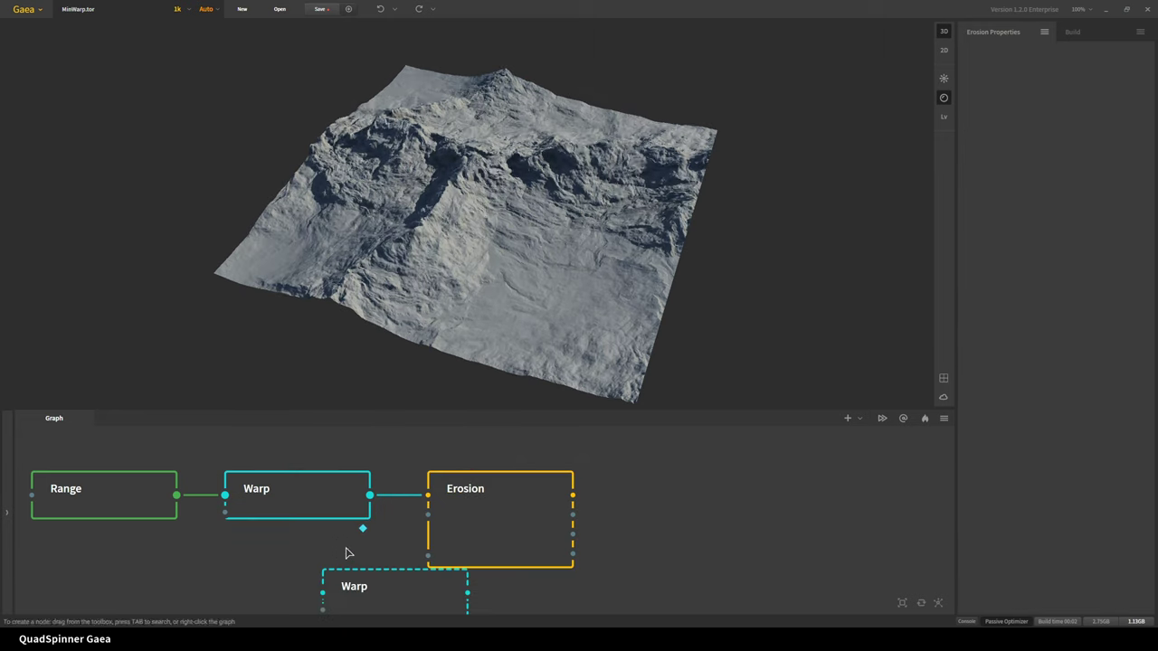
click(673, 496)
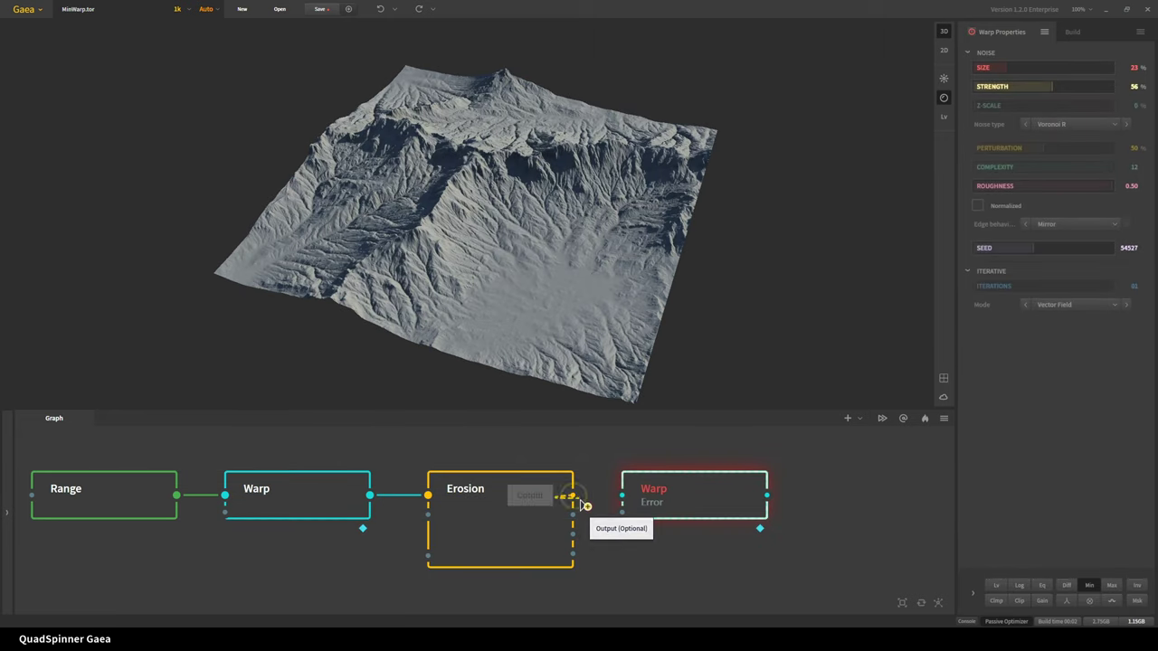
drag(572, 495, 622, 496)
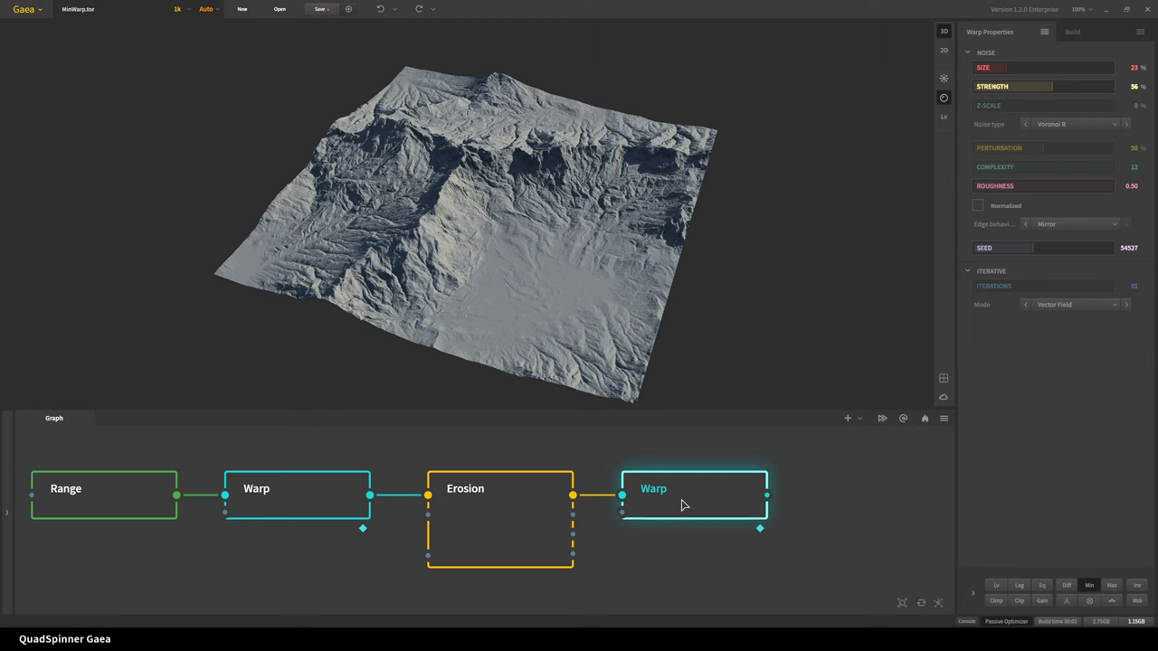
click(1068, 249)
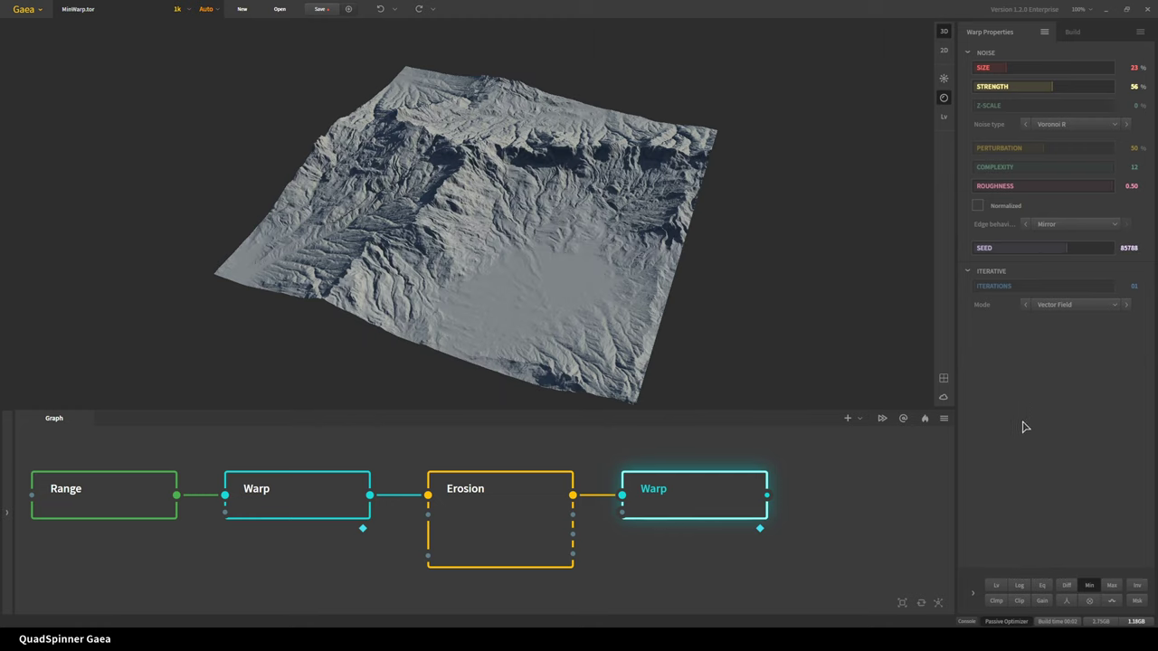
drag(533, 333, 556, 274)
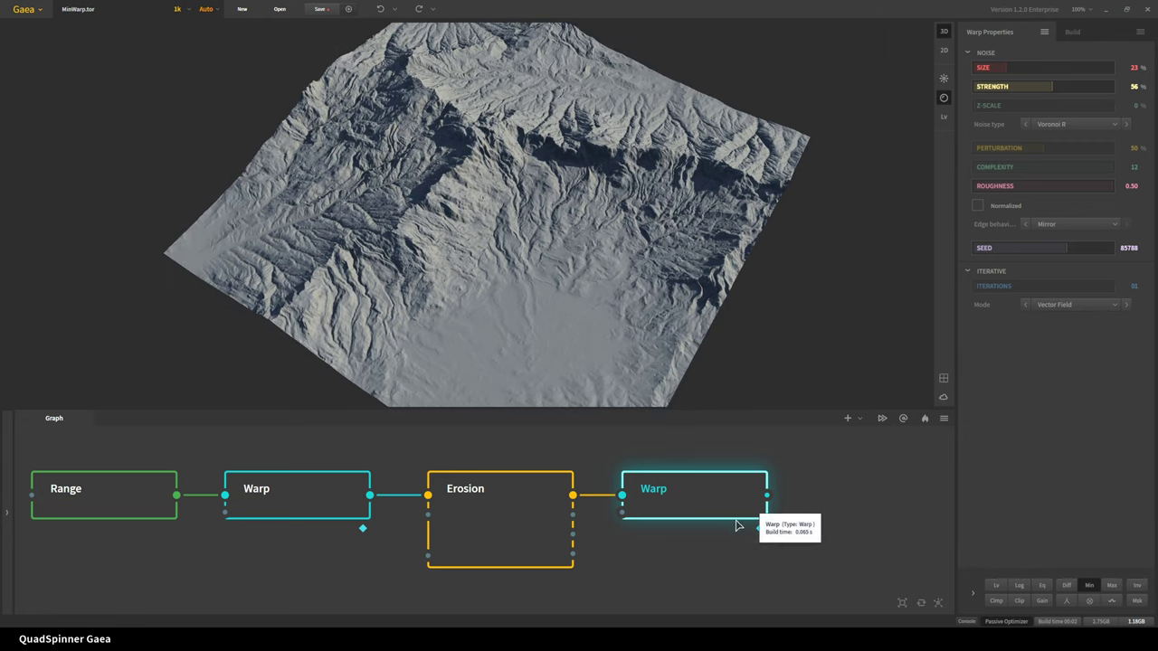
Raise the second Warp's Perturbation to 100%
click(1082, 150)
click(1100, 149)
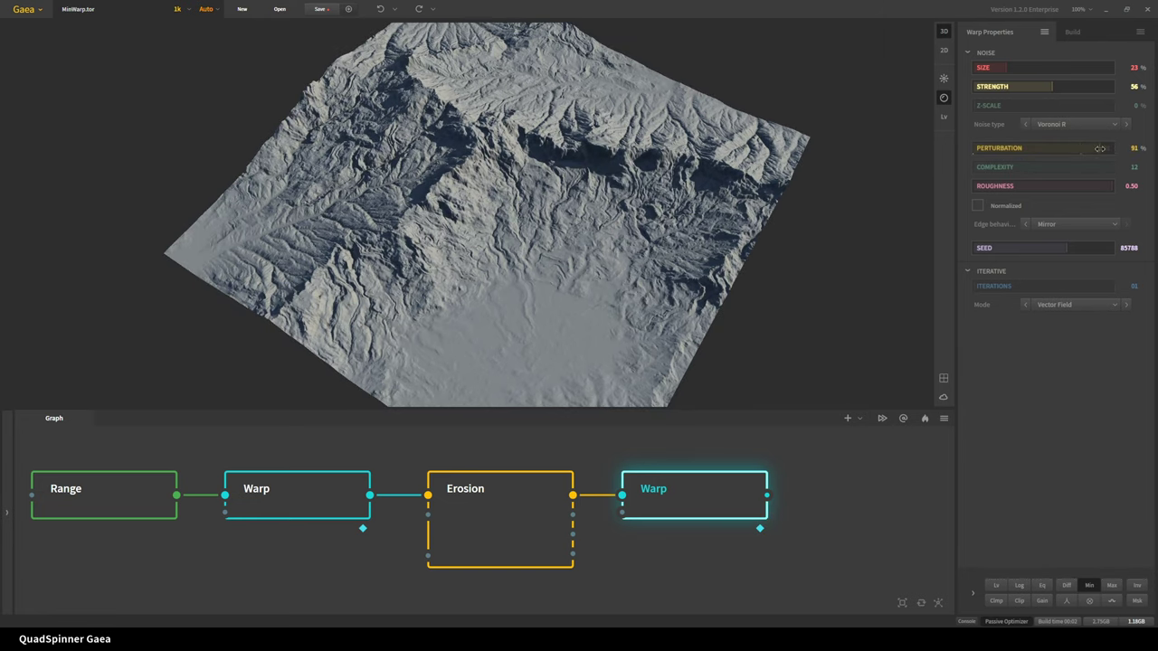
drag(1100, 148, 1121, 148)
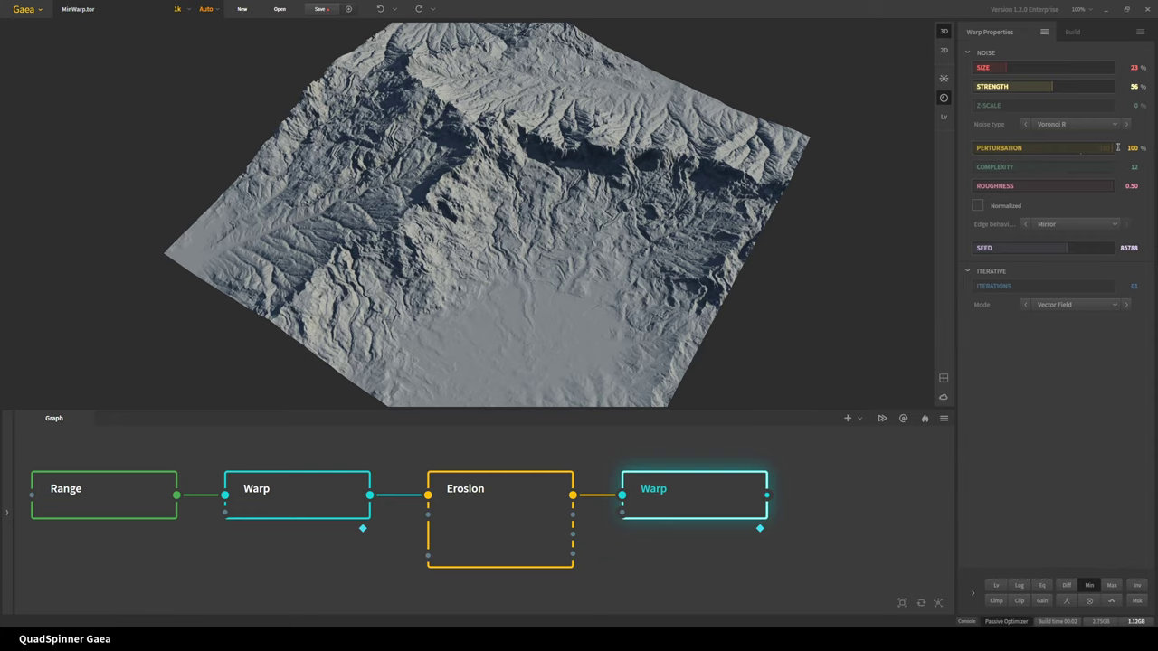
scroll(636, 353, up, 3)
drag(624, 336, 744, 353)
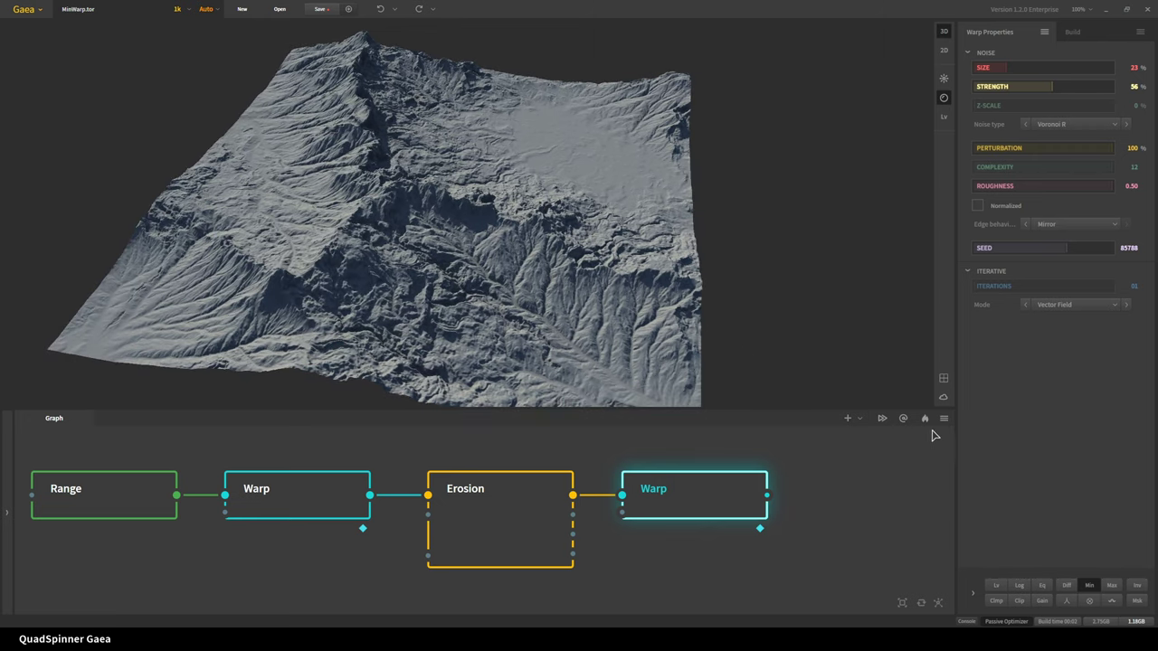
Set the second Warp's Seed to 111134 and return its Roughness to 0.50
click(1034, 251)
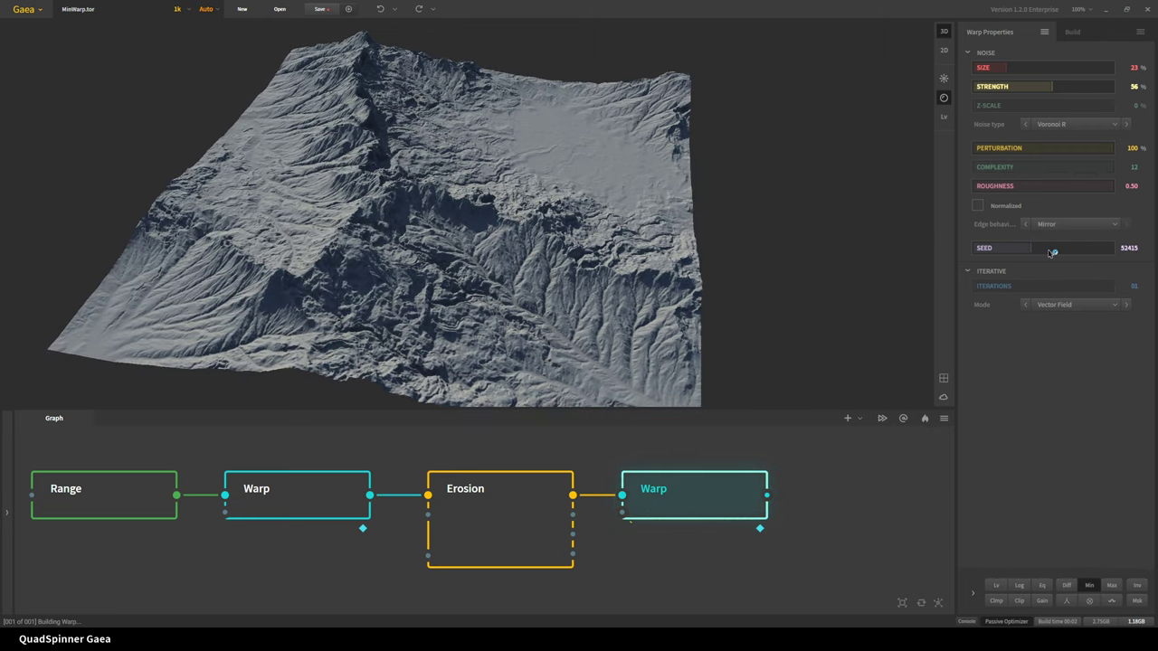
click(1060, 250)
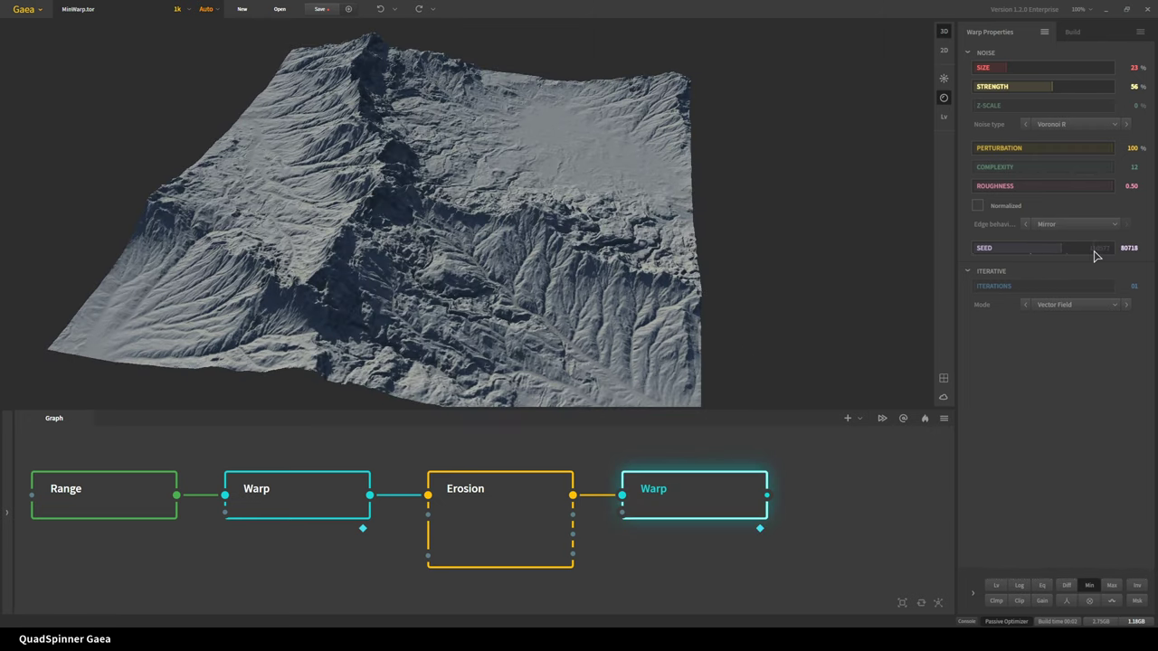
click(1094, 249)
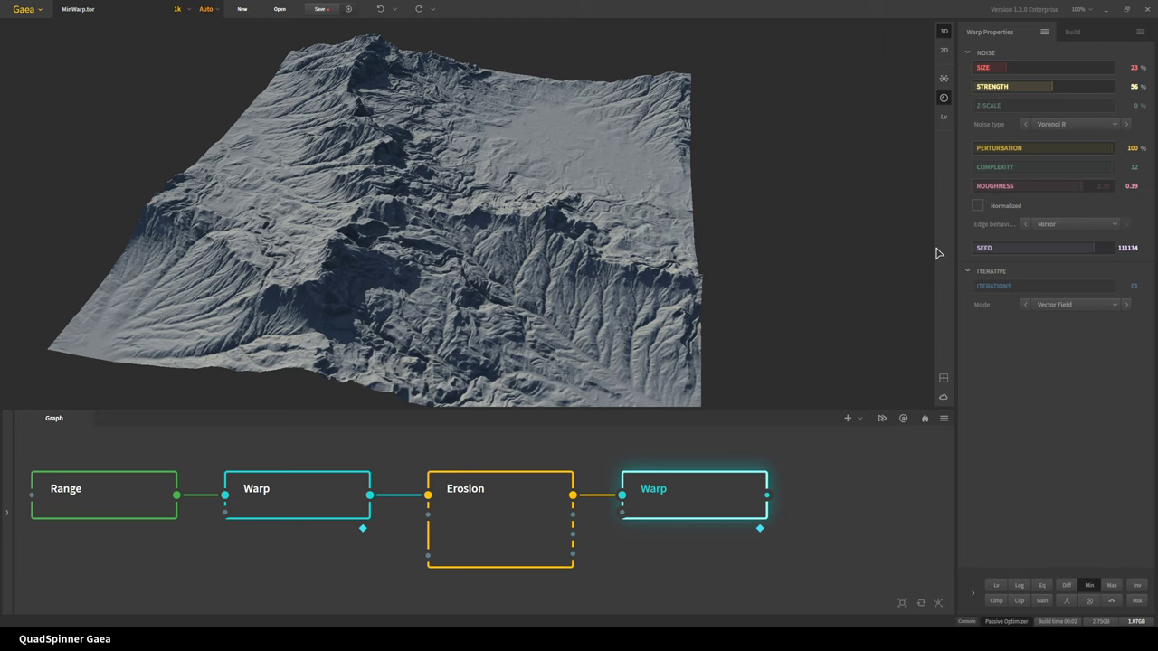
drag(506, 341, 621, 312)
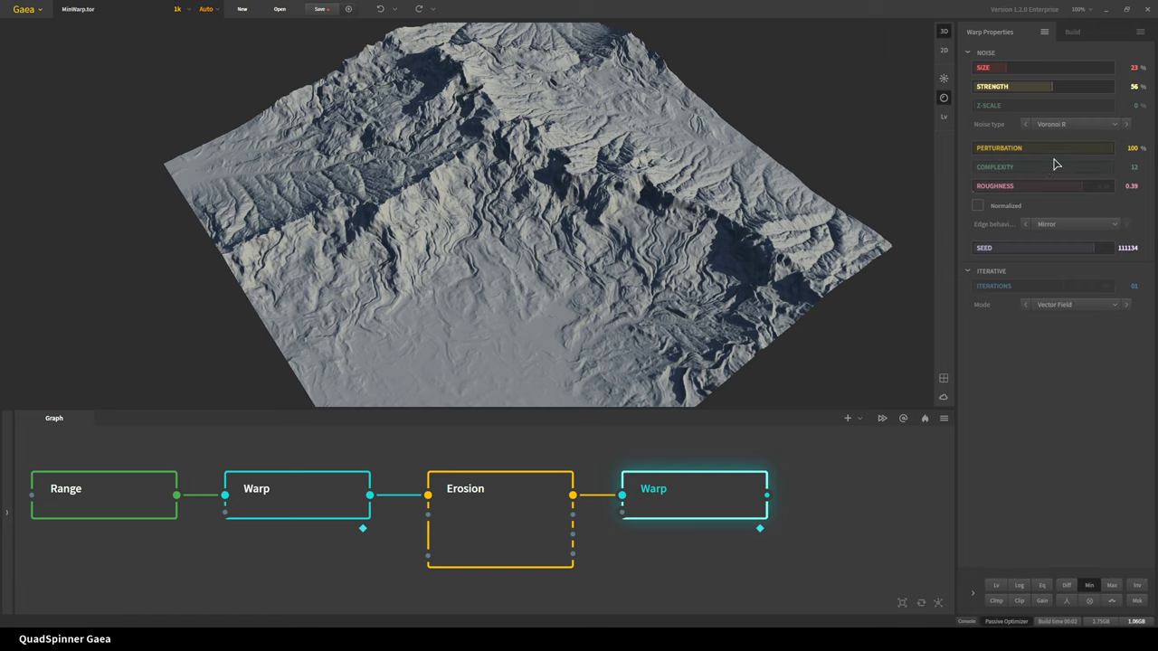
click(1104, 190)
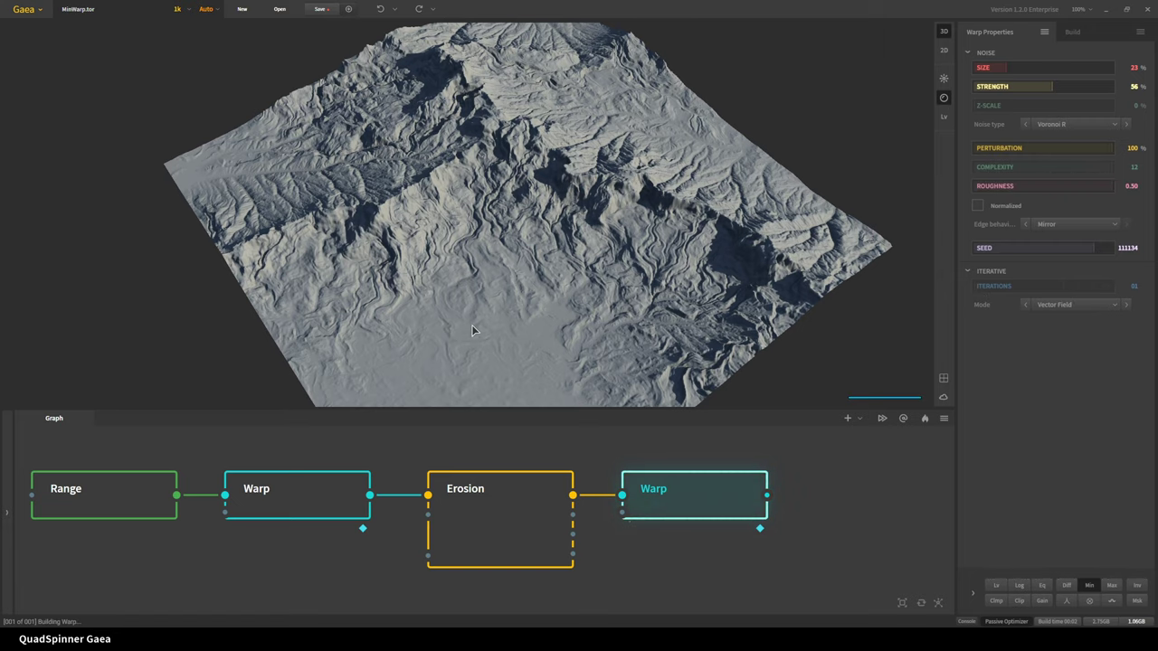
scroll(452, 339, up, 5)
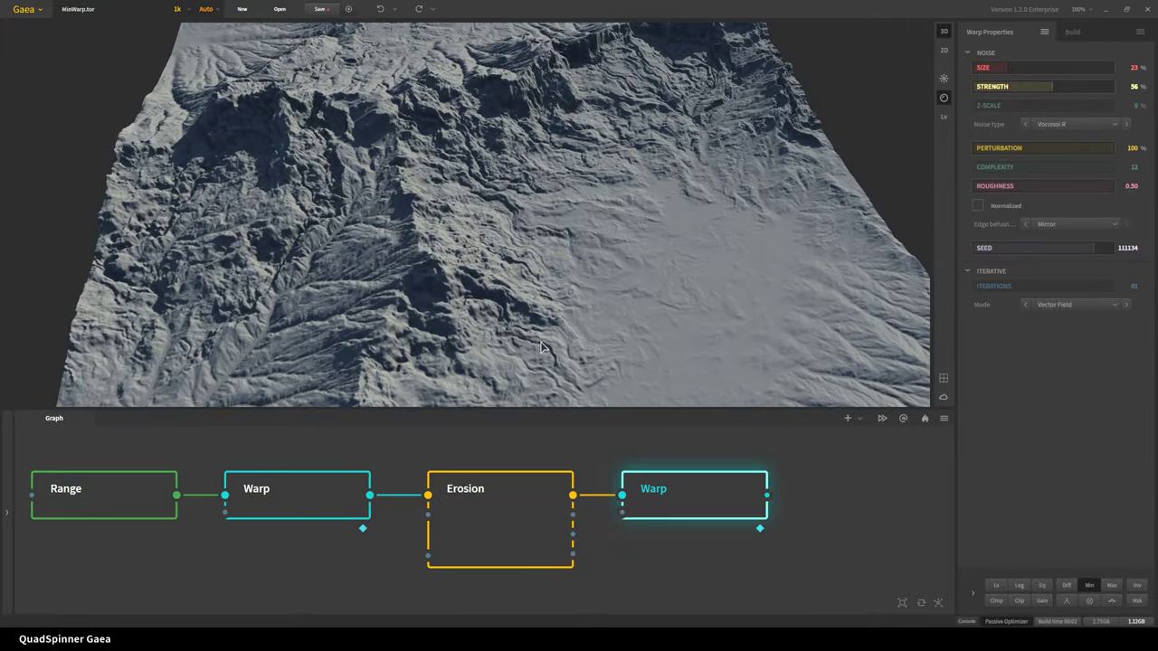
scroll(518, 355, down, 5)
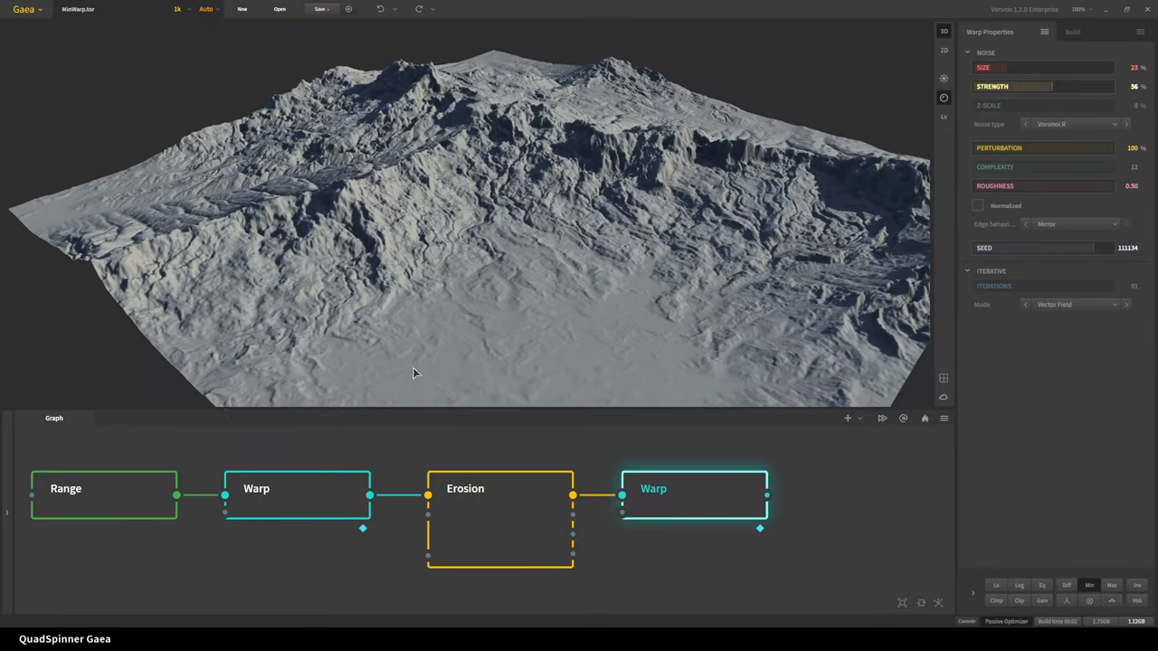
drag(444, 339, 516, 344)
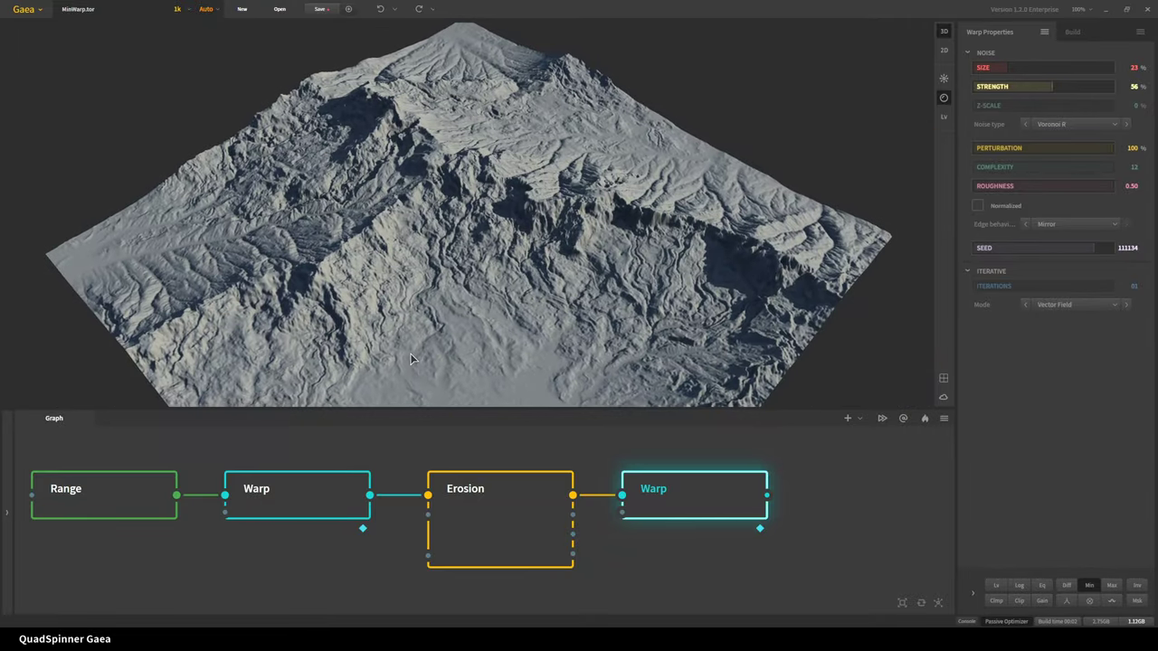
scroll(548, 556, down, 2)
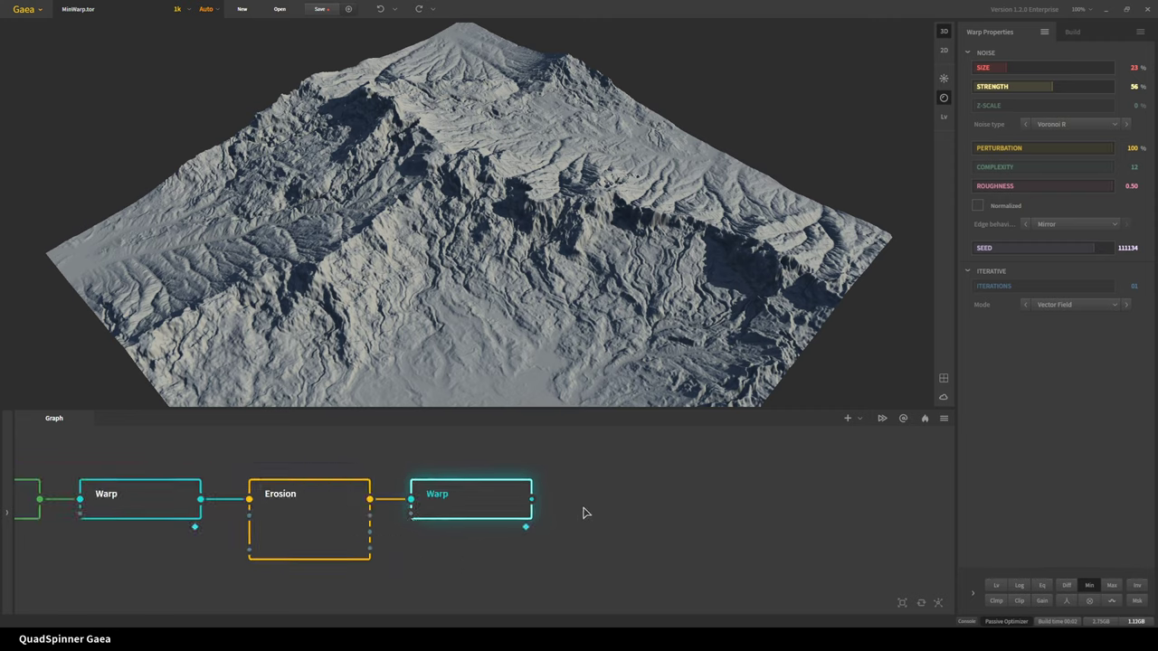
Add an Erosion node after the second Warp and set its Inhibition to 0
text(er)
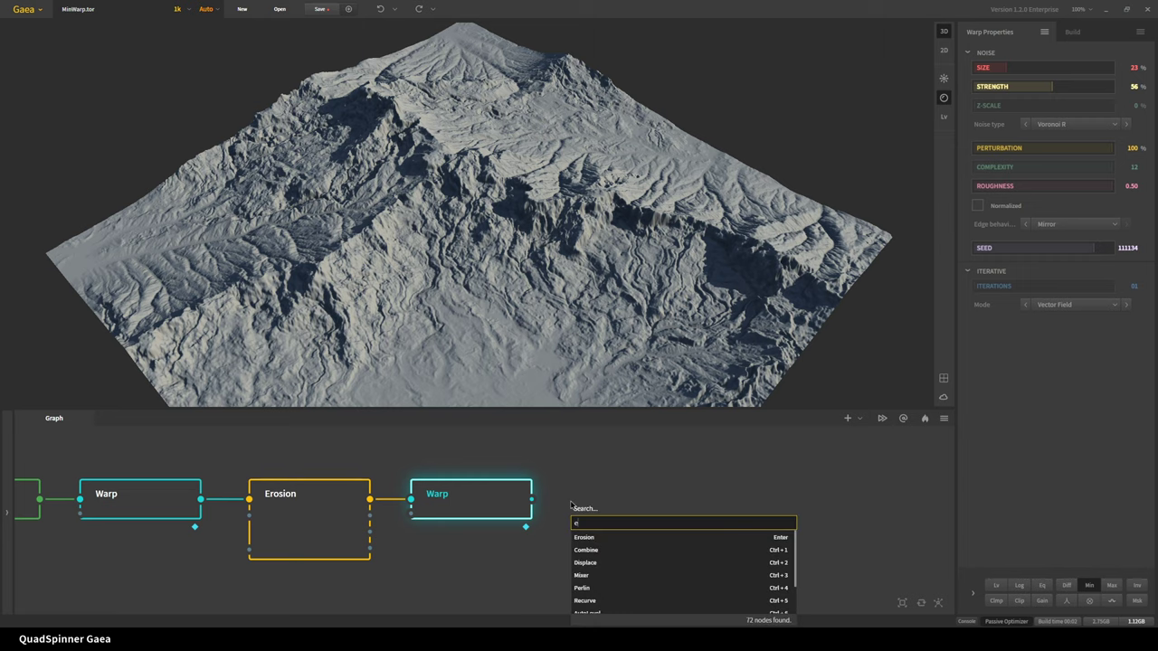
click(595, 536)
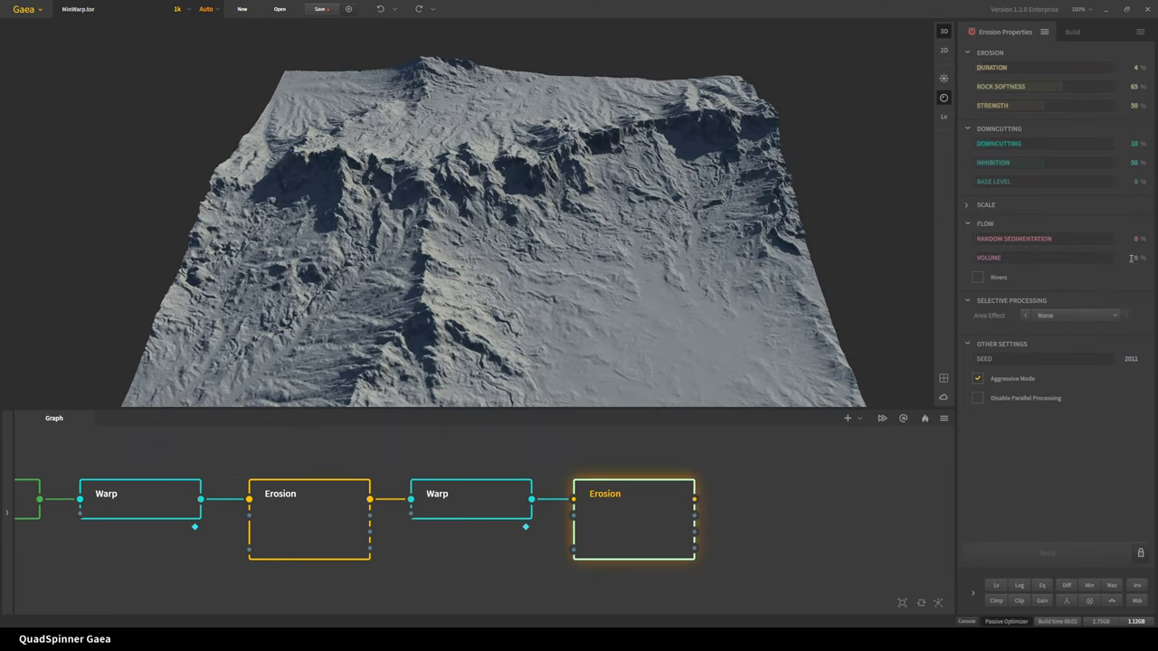
drag(993, 166, 958, 163)
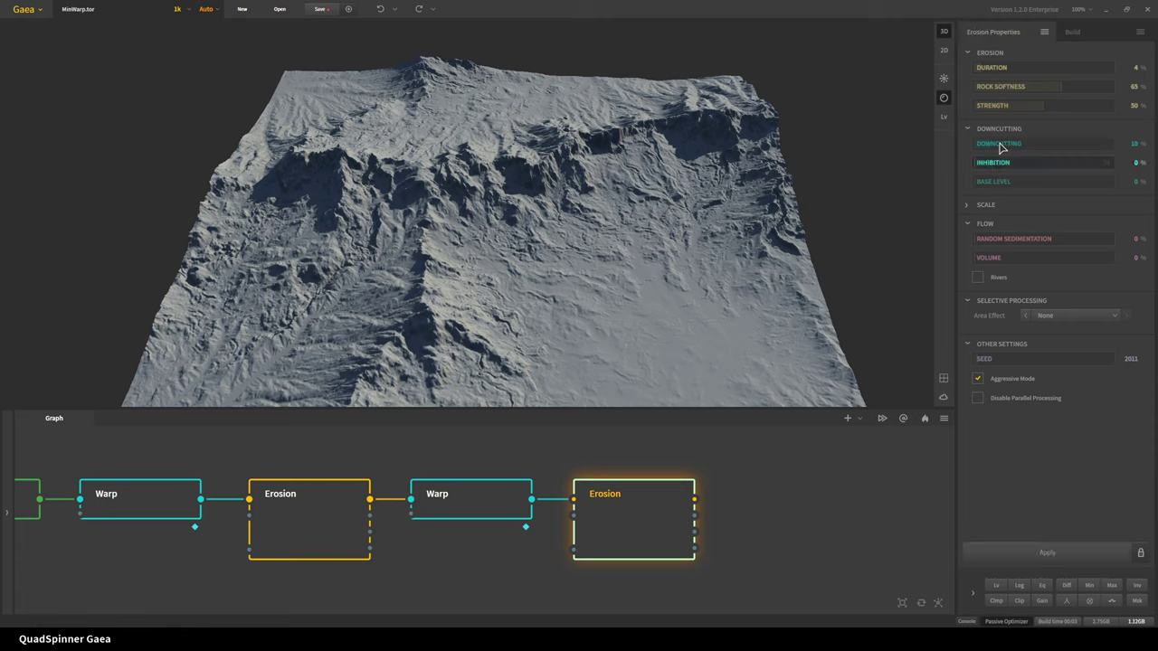
click(1047, 554)
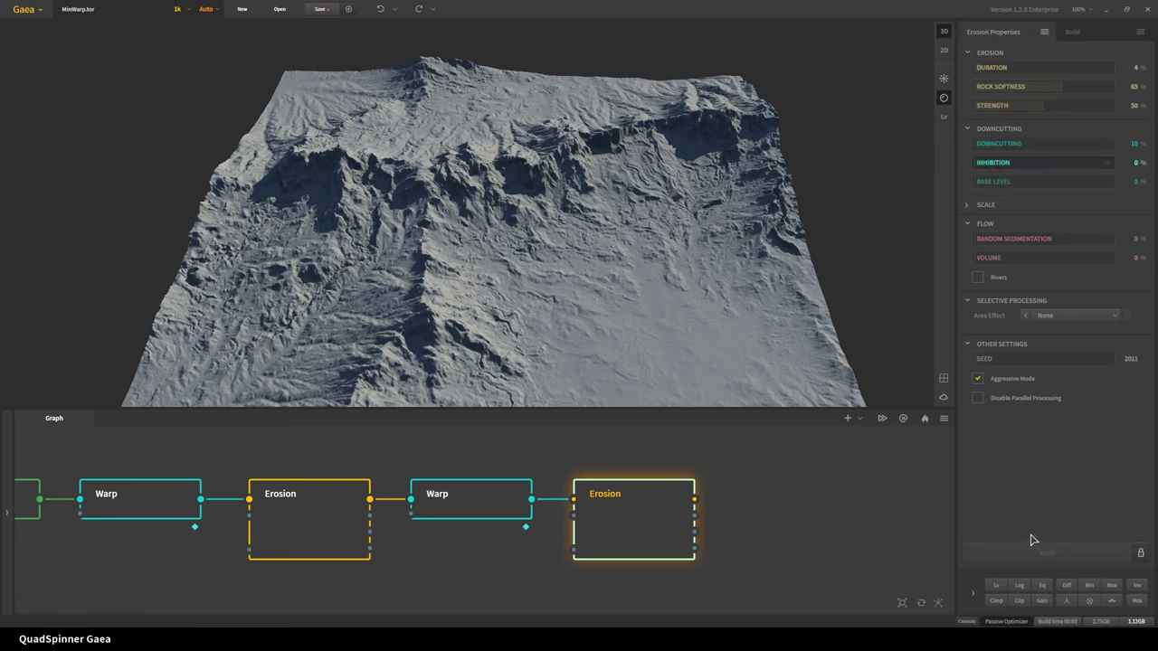
Raise the Erosion Duration from 4 to 10 and view the further-eroded terrain
click(988, 69)
click(1047, 552)
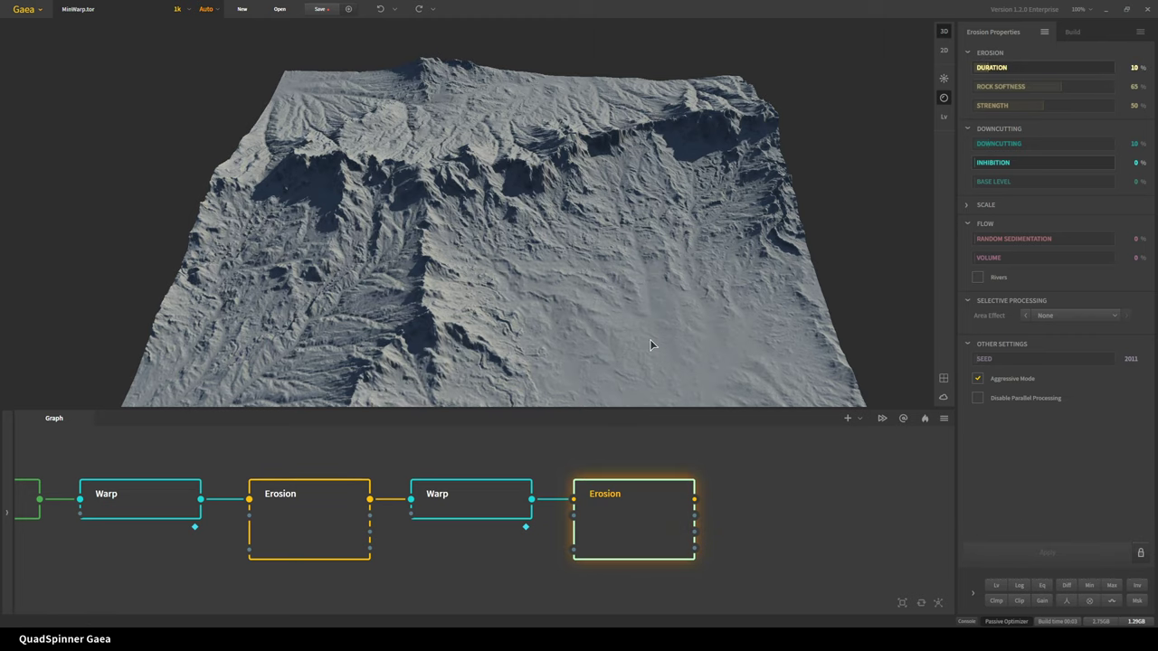
drag(540, 364, 478, 333)
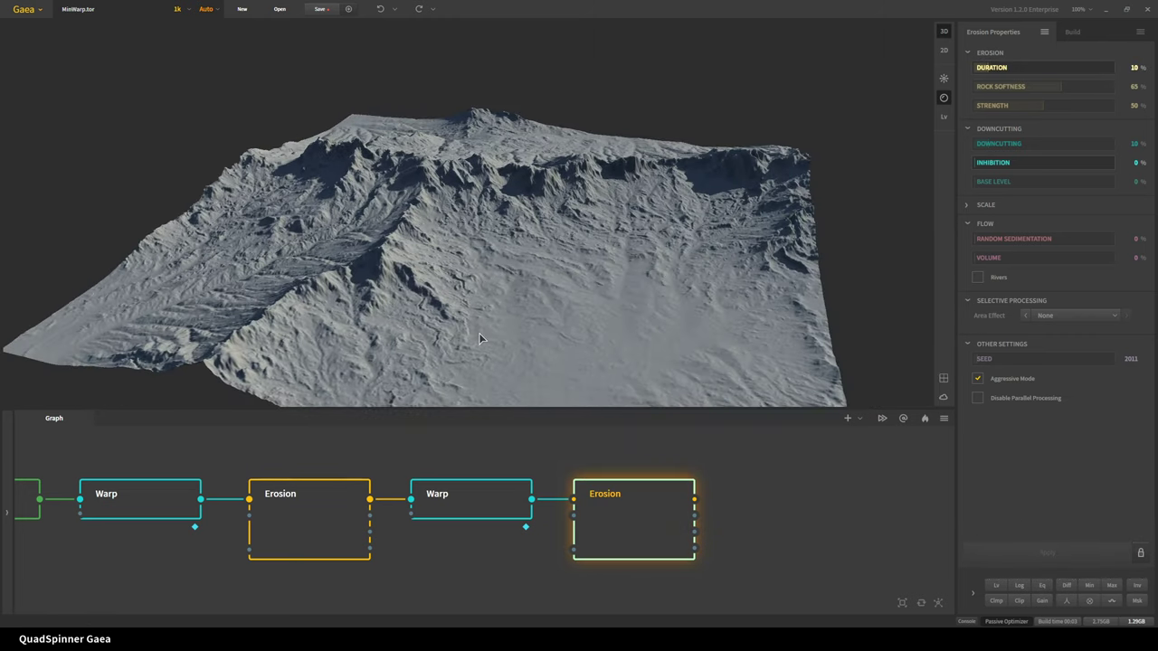
Delete the first Warp node so Range connects directly to the first Erosion
click(329, 510)
middle_drag(249, 553, 285, 557)
scroll(284, 557, down, 2)
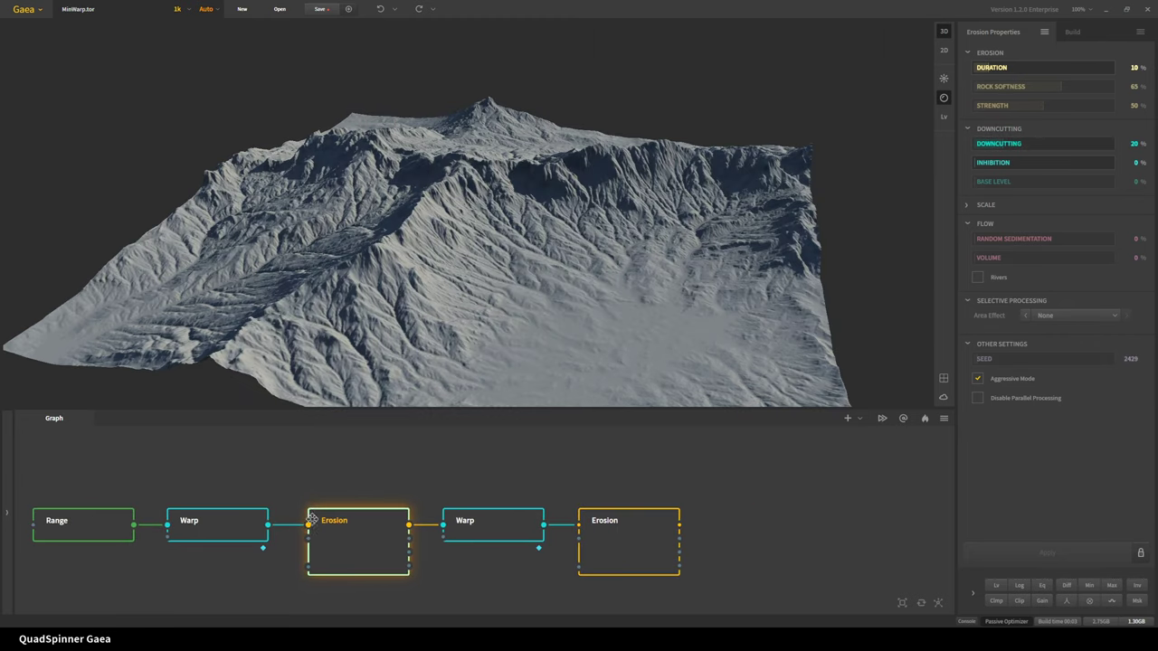
key(Delete)
middle_drag(361, 527, 549, 562)
Preview the Range output and then the first Erosion output in 3D
click(321, 515)
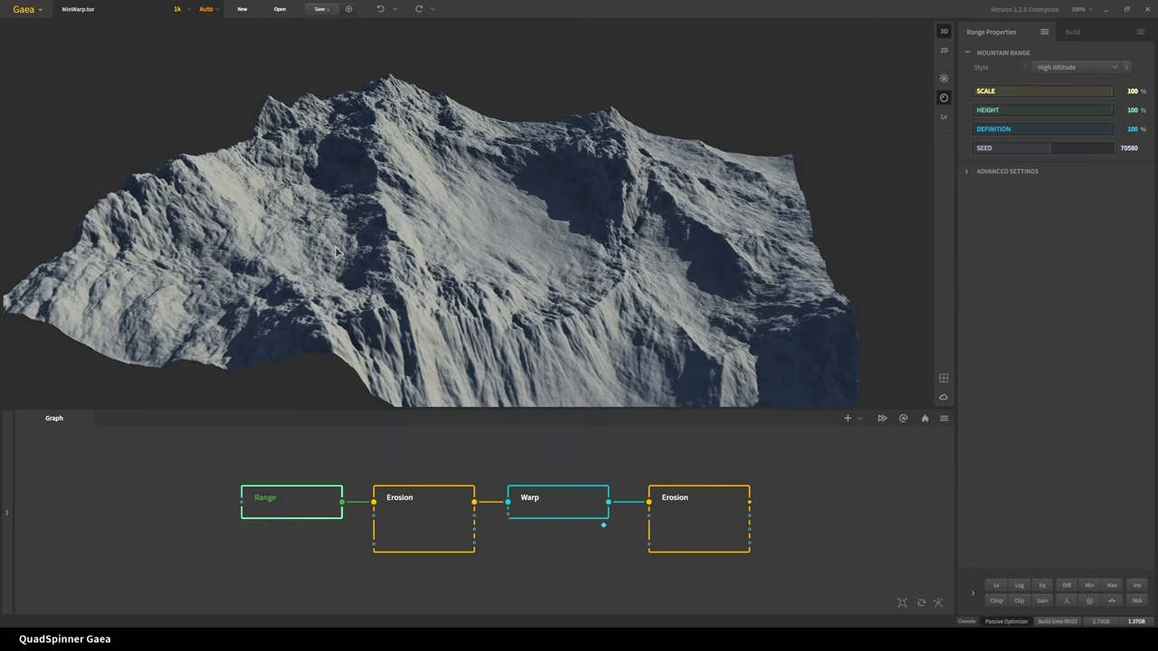
mouse_move(336, 253)
mouse_down()
mouse_move(378, 271)
mouse_move(323, 261)
mouse_up()
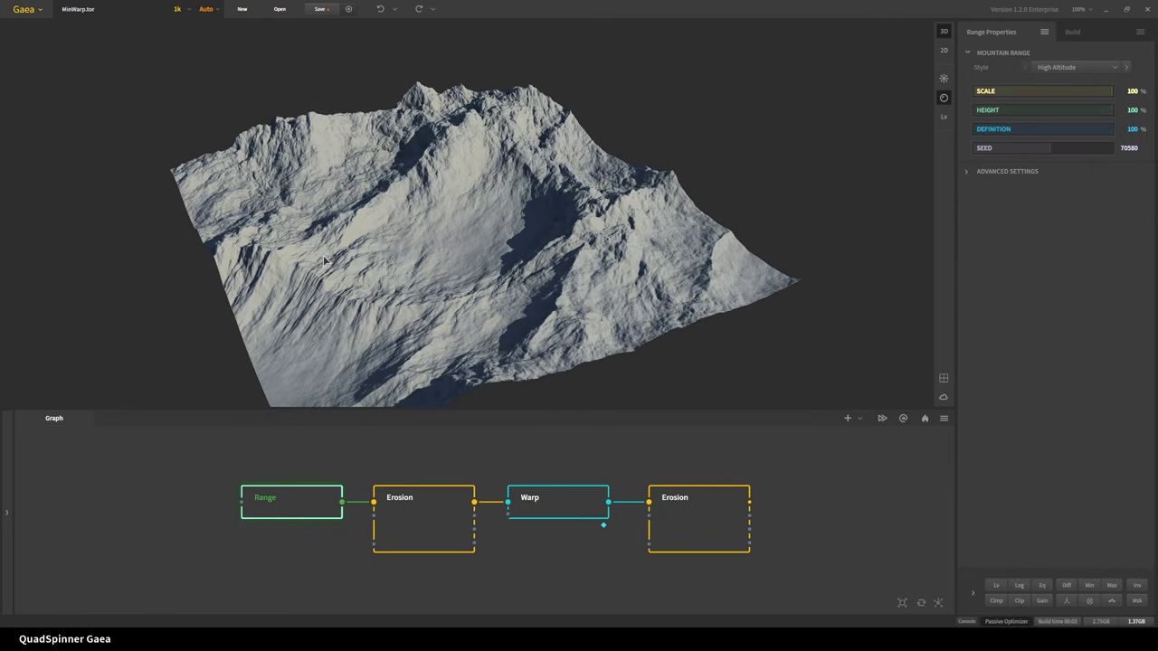
click(434, 551)
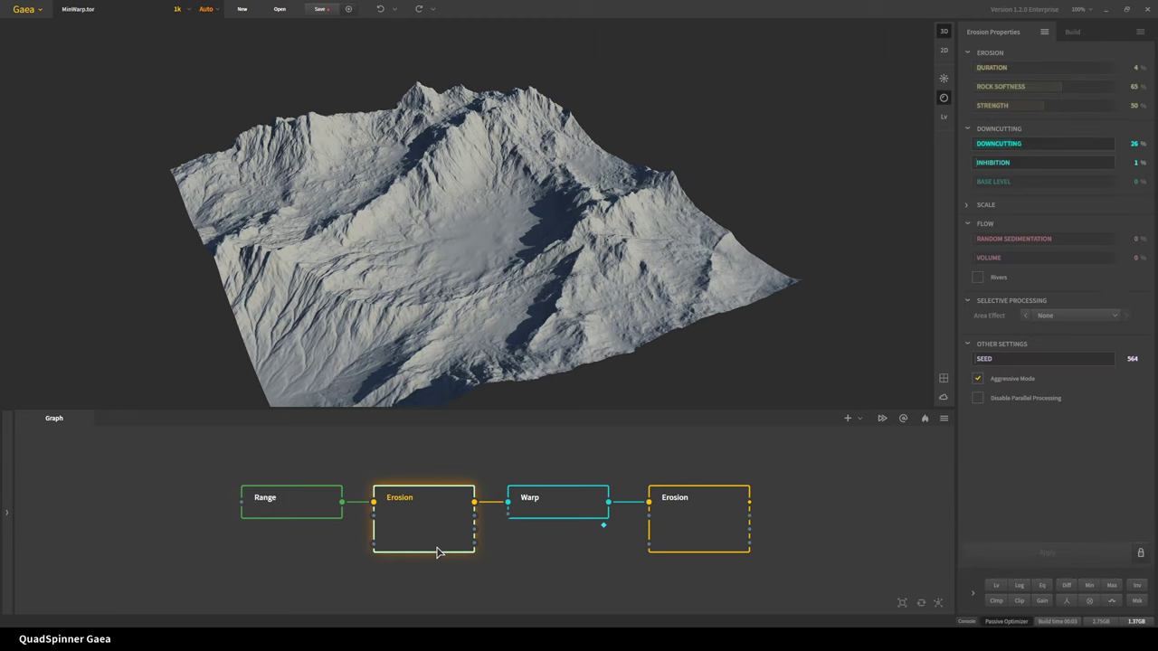
drag(393, 363, 454, 348)
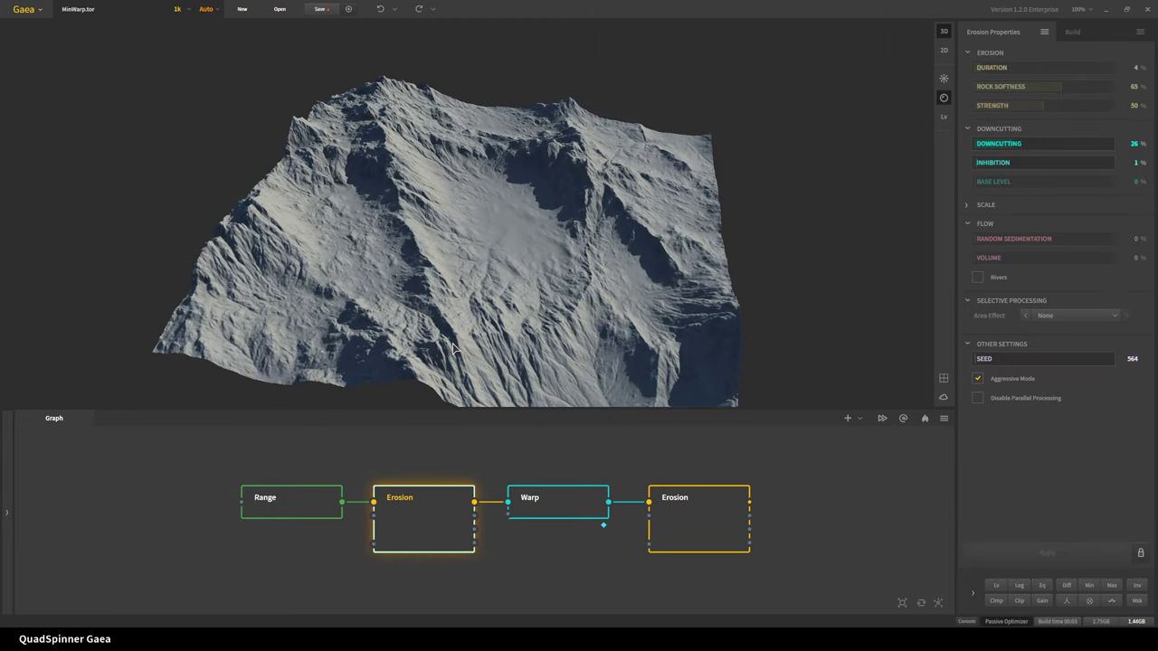
Preview the middle Warp node's swirled, crater-shaped terrain from overhead and perspective angles
click(550, 505)
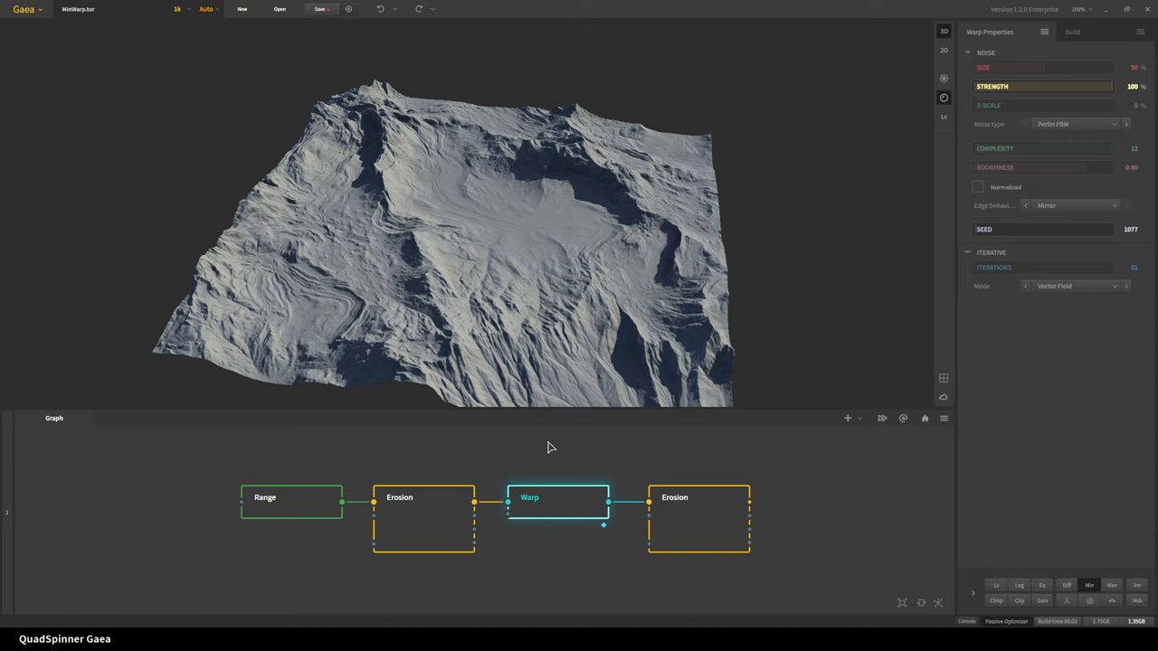
drag(568, 363, 499, 348)
drag(601, 326, 590, 206)
drag(551, 331, 548, 111)
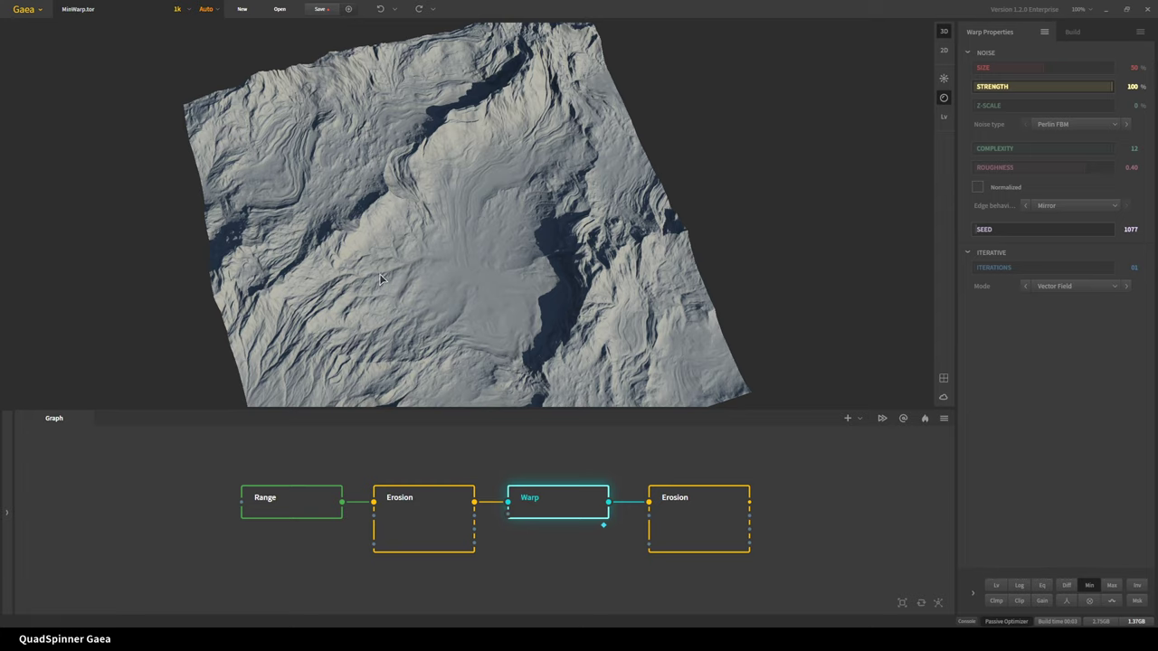
drag(379, 274, 448, 315)
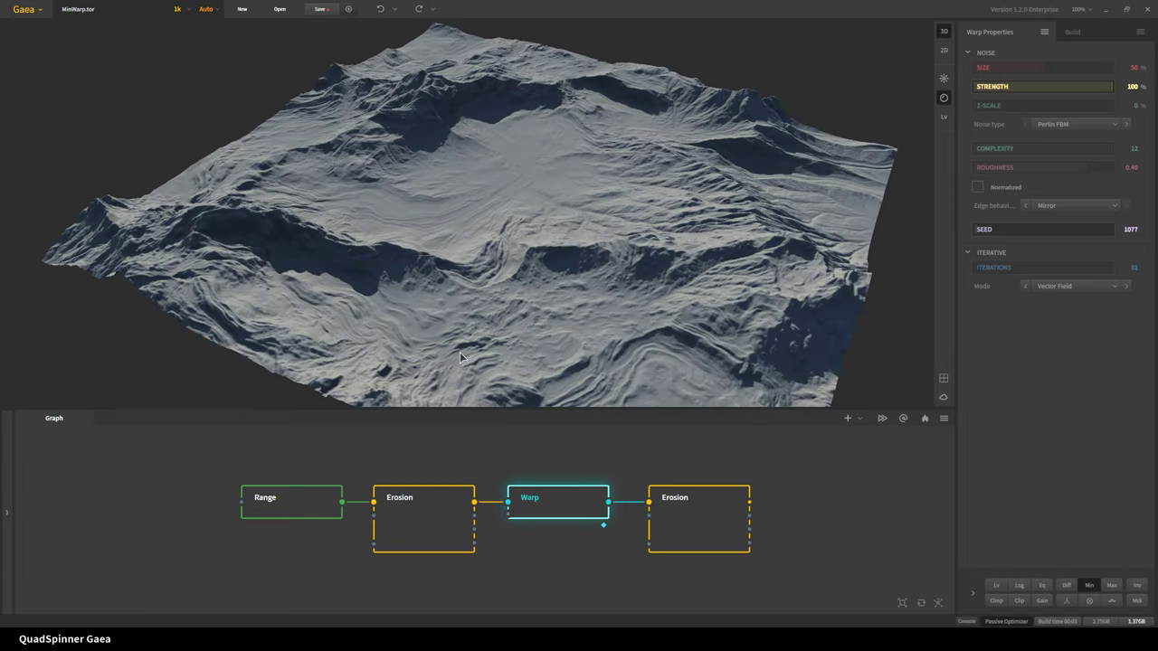
drag(460, 358, 479, 382)
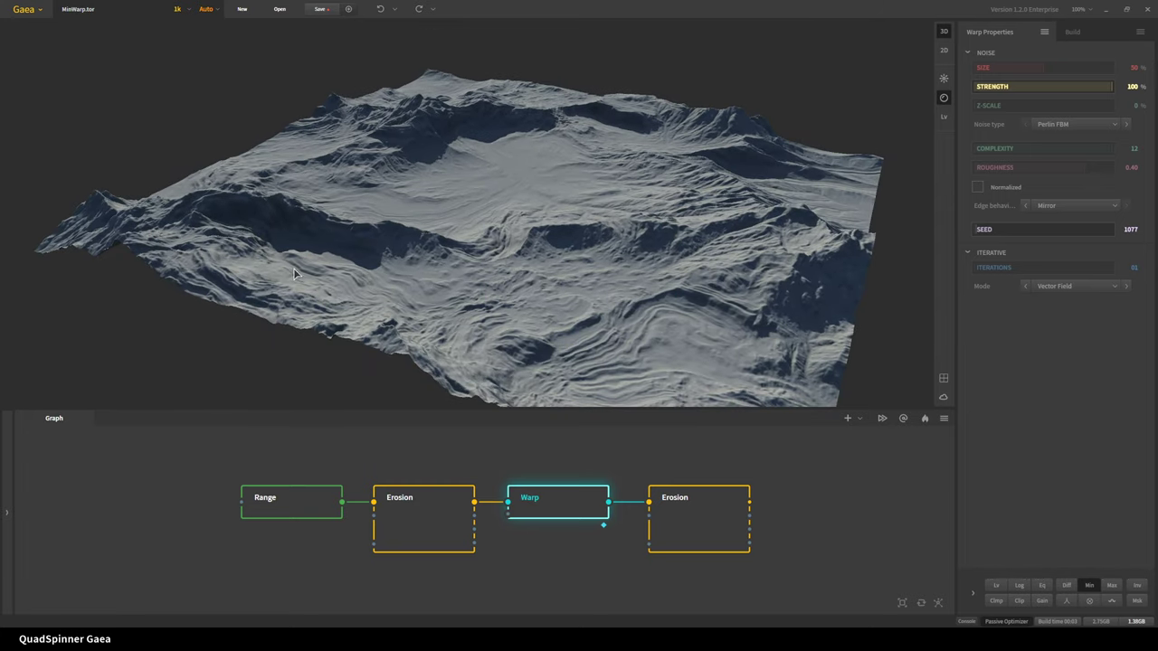
drag(458, 225, 376, 127)
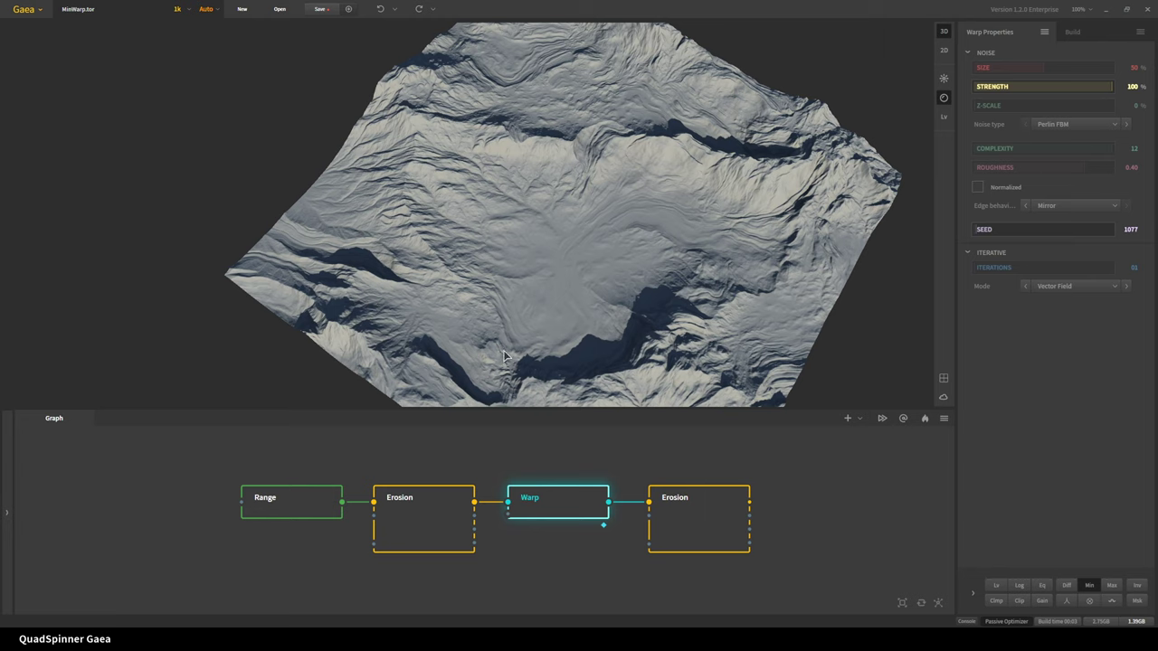
Preview the last Erosion node's terrain from several angles
click(692, 530)
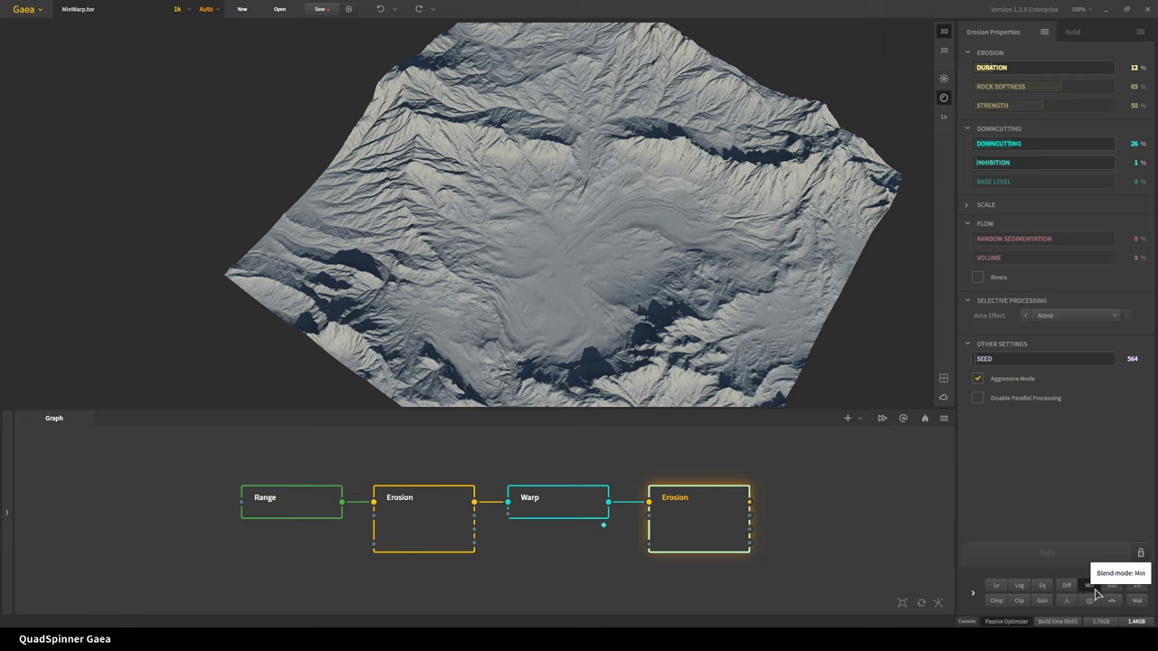
drag(461, 255, 438, 263)
drag(484, 217, 560, 207)
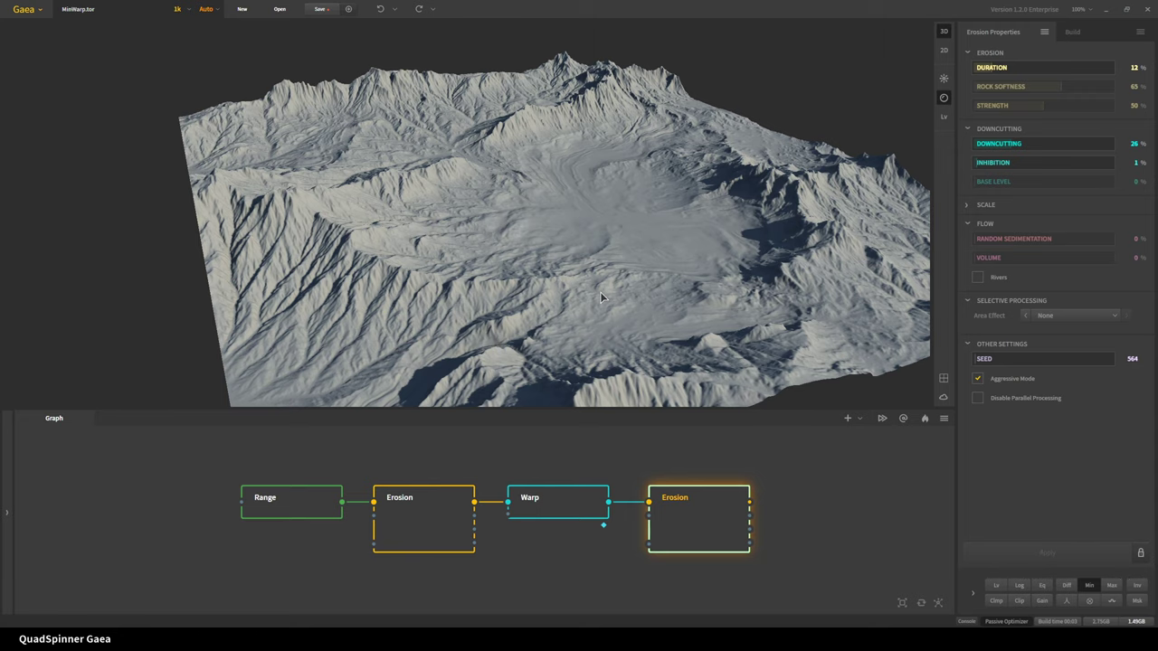
drag(599, 291, 532, 261)
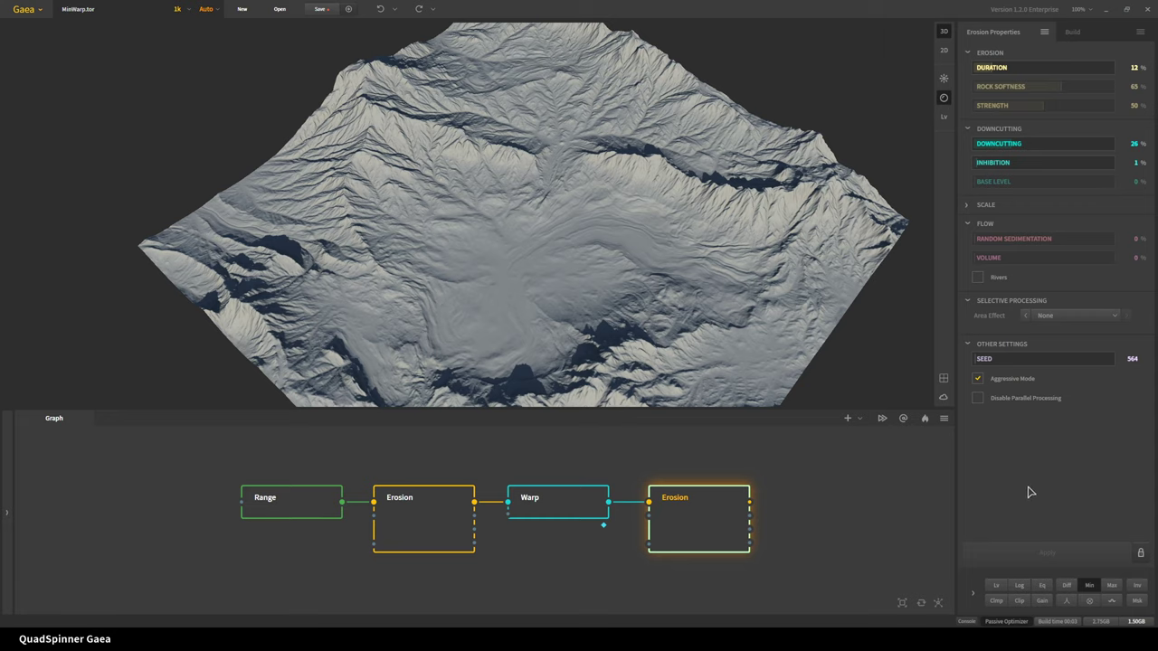
Switch the last Erosion node's blend mode to Min and inspect the result
click(1091, 585)
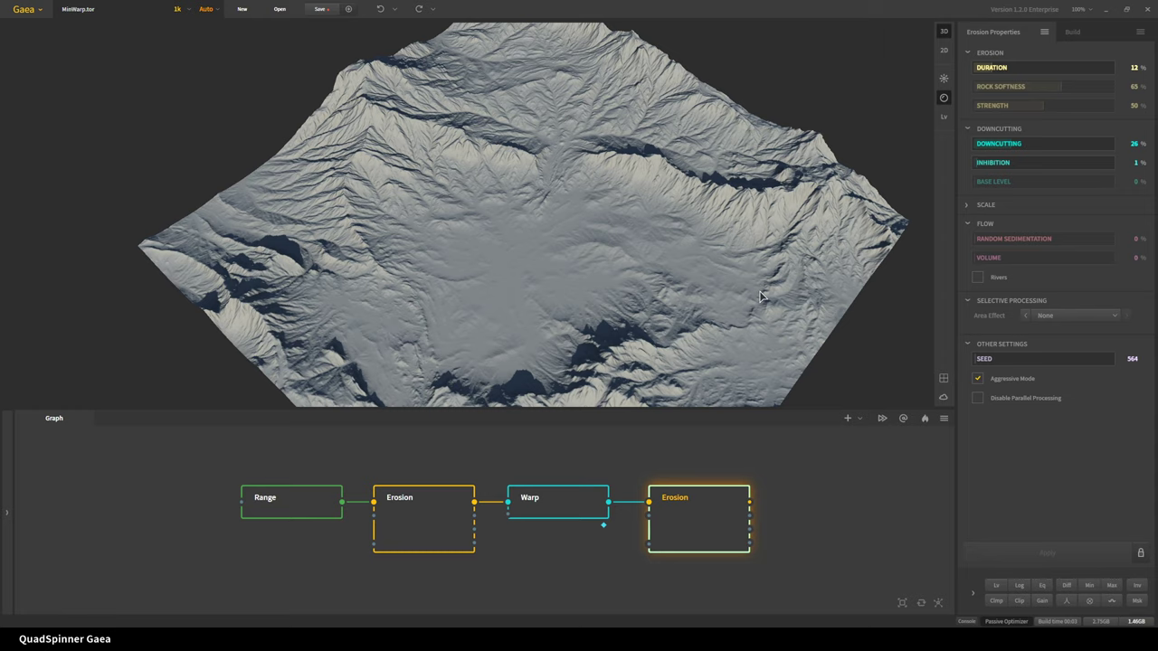
click(1090, 586)
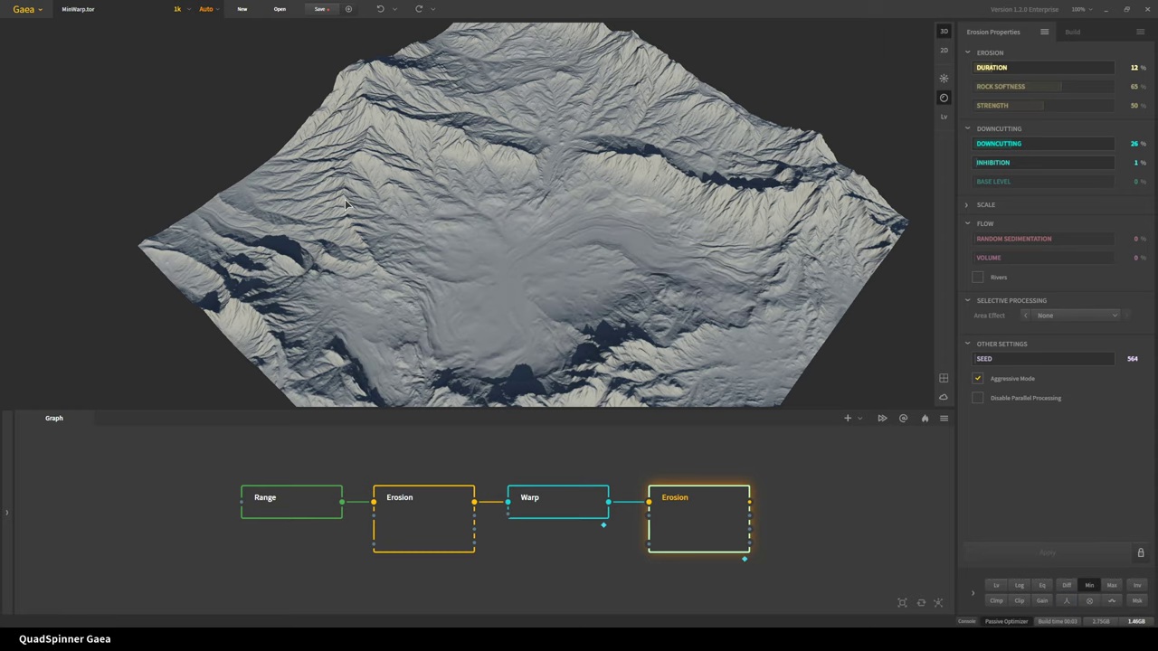
drag(461, 261, 555, 269)
scroll(561, 268, up, 5)
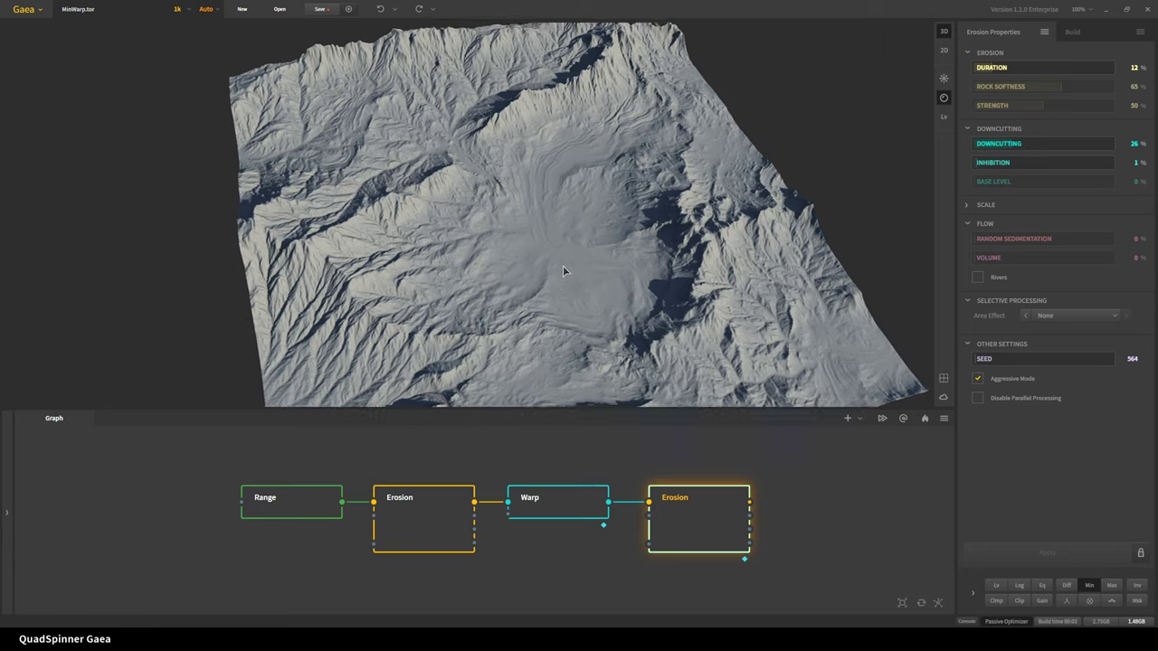
drag(662, 66, 619, 115)
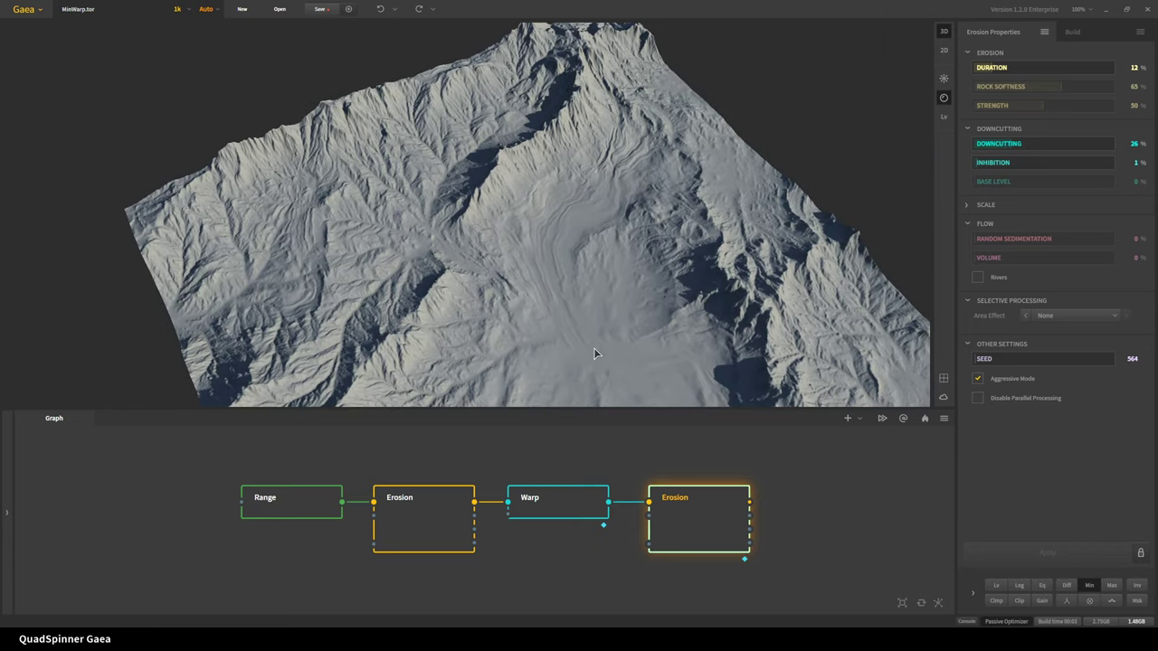
scroll(593, 340, down, 2)
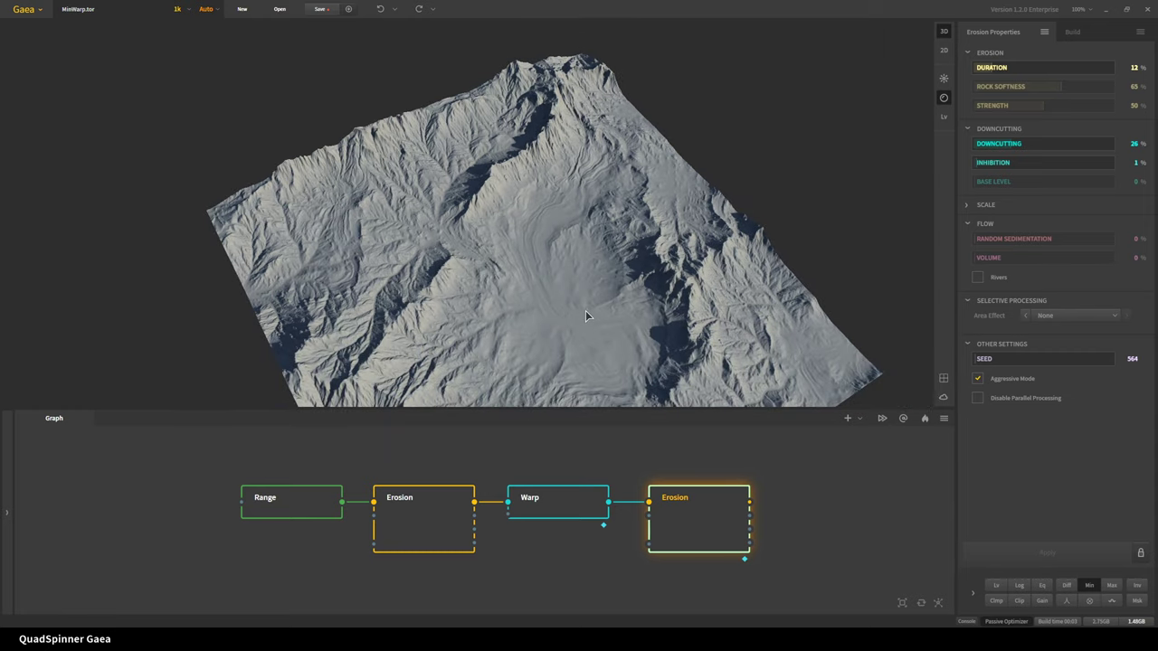
drag(564, 308, 553, 336)
scroll(588, 331, up, 2)
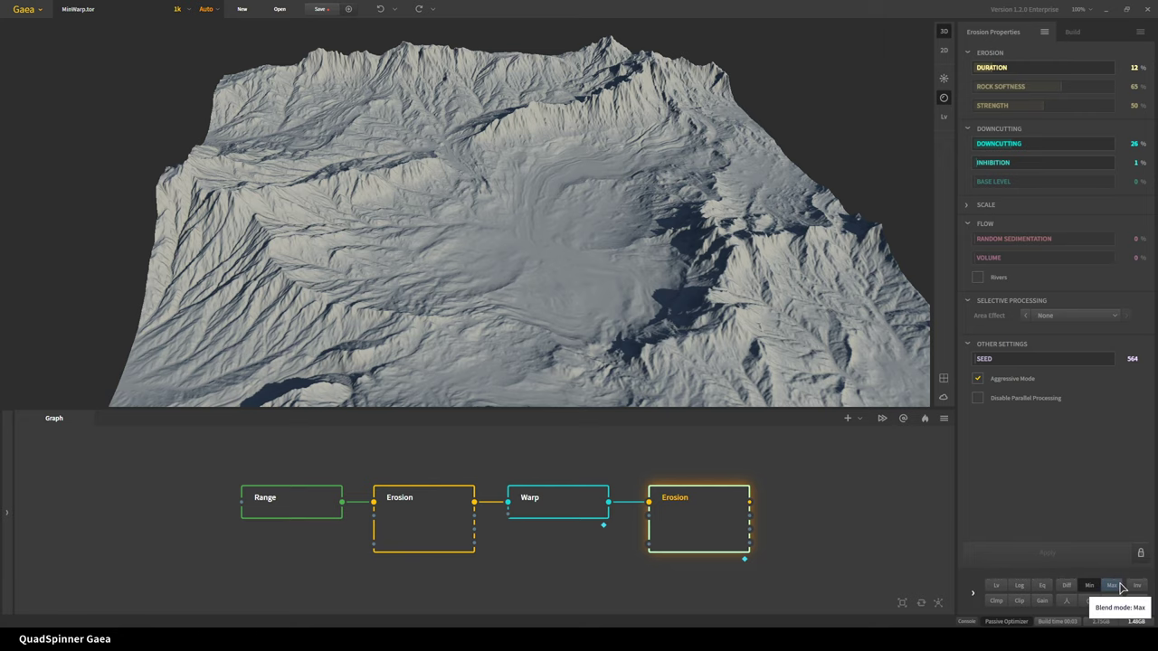
Change the middle Warp node's blend mode from Min to Max and view the reshaped terrain
click(546, 512)
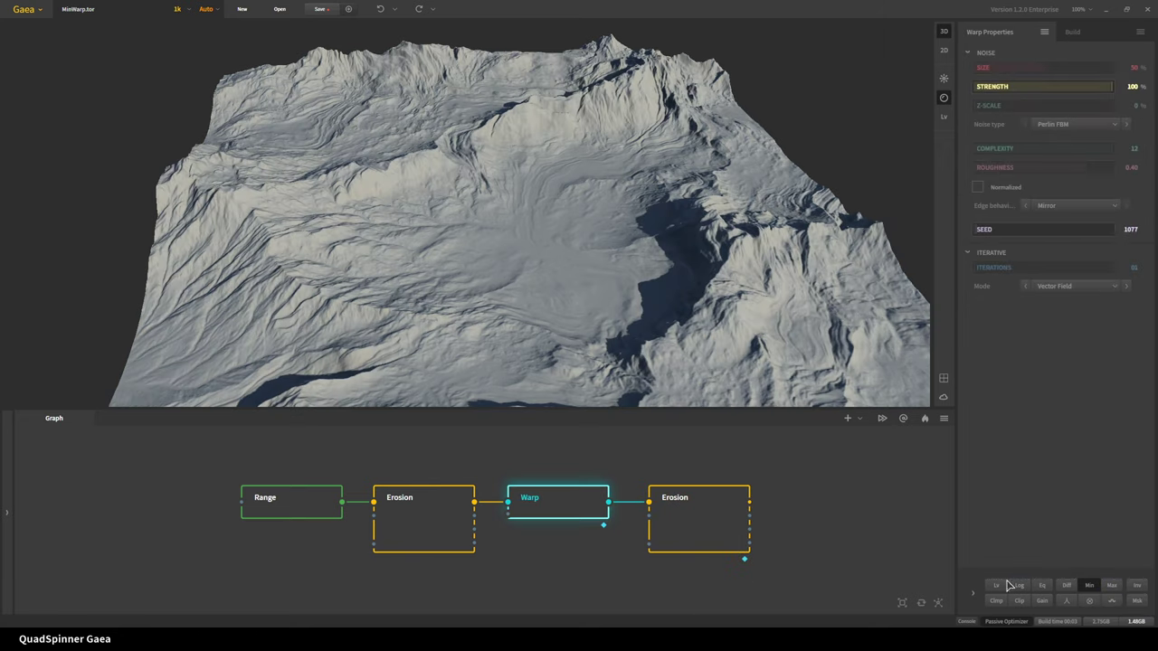
click(1112, 586)
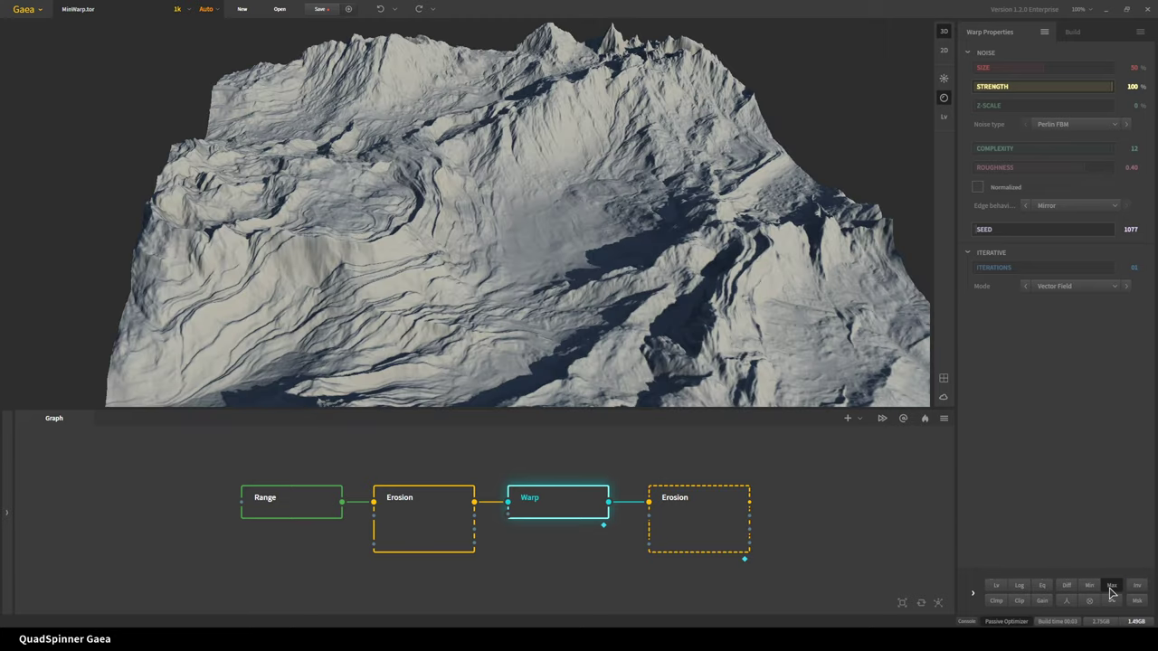
drag(497, 352, 366, 335)
drag(331, 337, 457, 186)
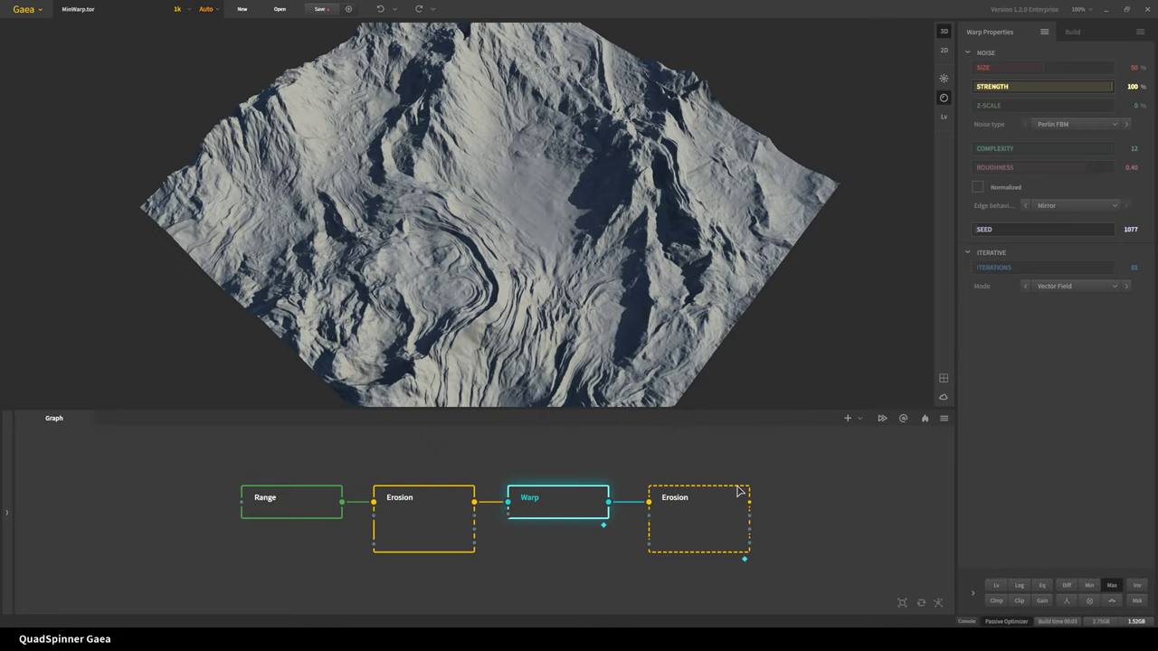
Rebuild the last Erosion node, try Max blending, then return it to Min
click(704, 525)
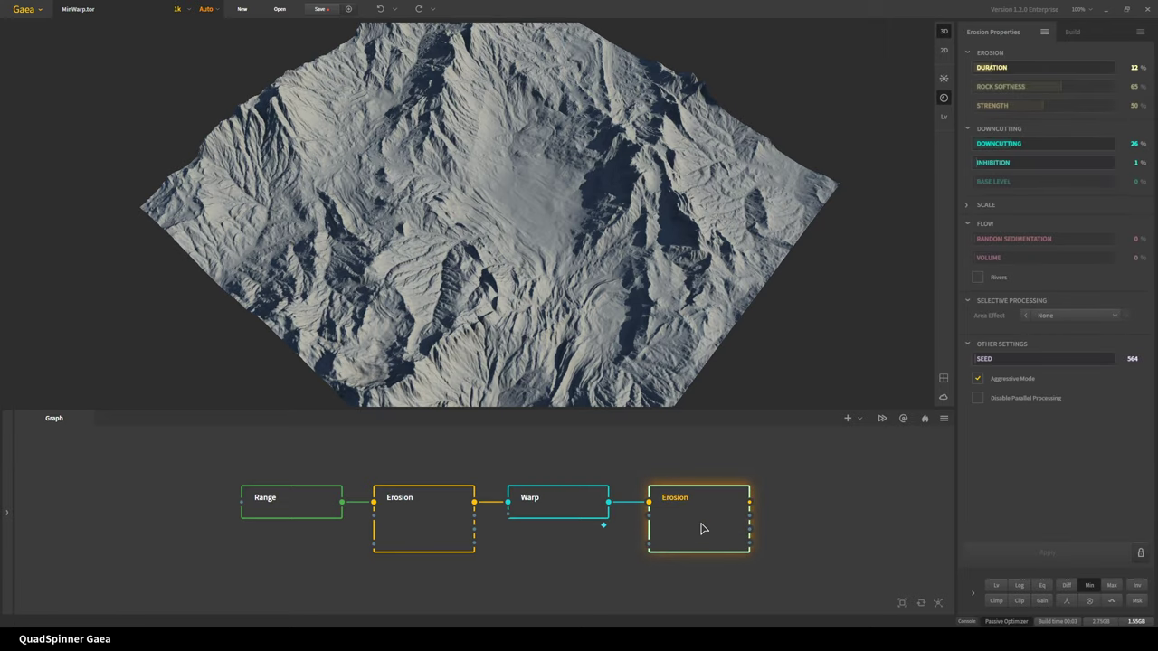
drag(525, 288, 464, 310)
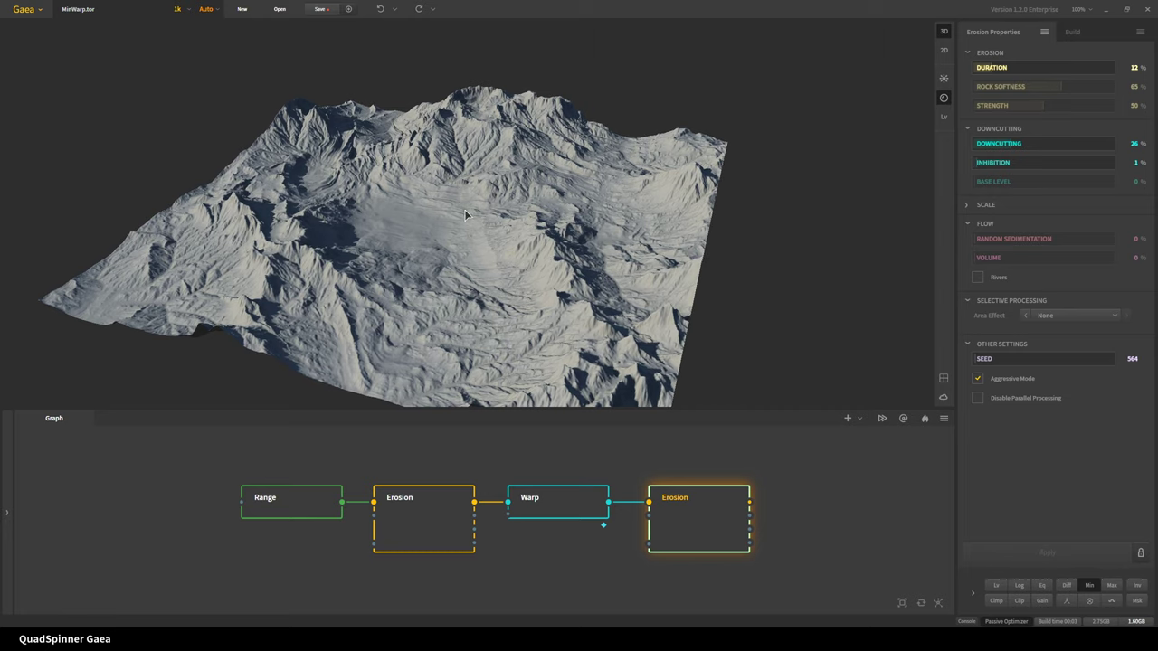
drag(467, 306, 595, 315)
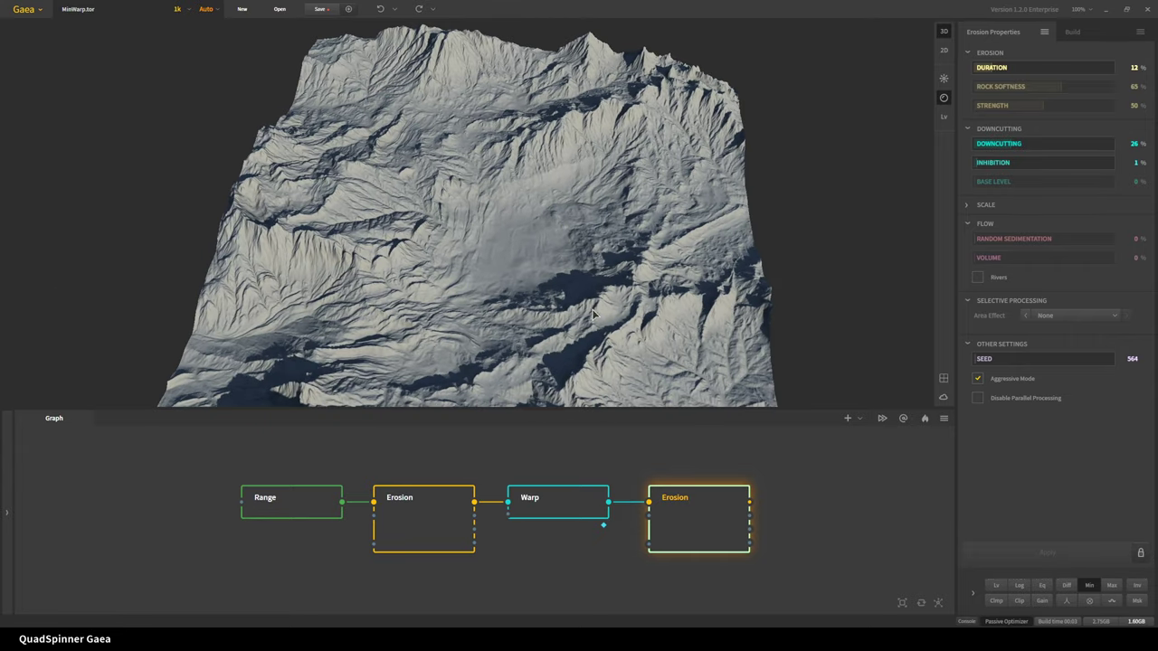
click(1113, 587)
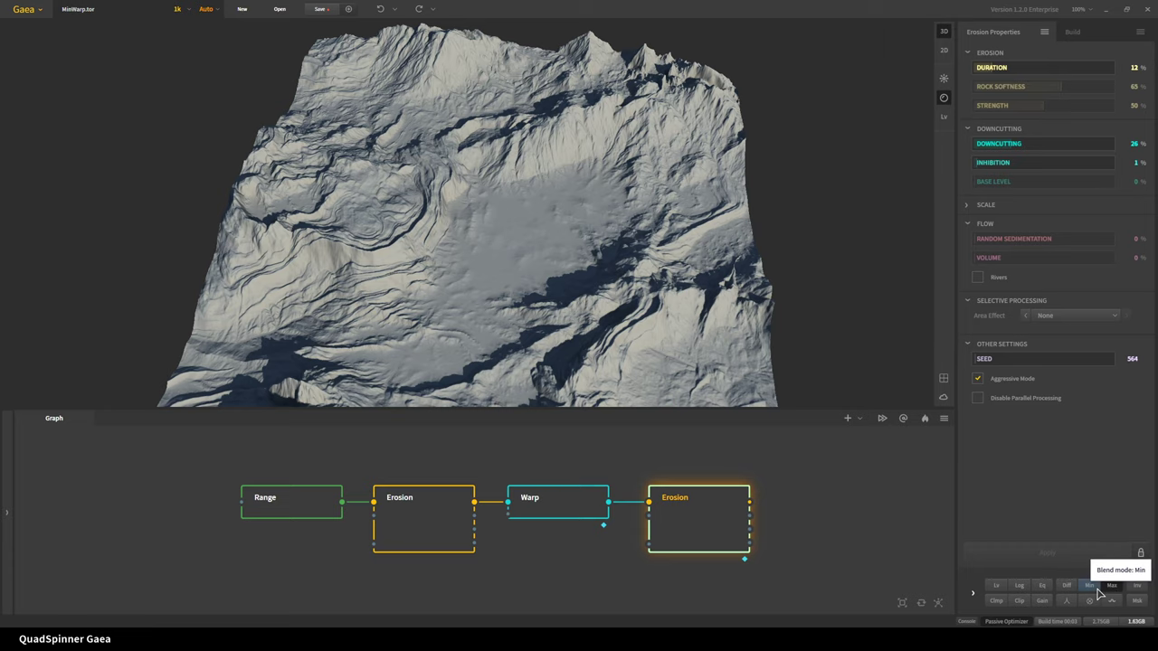
click(1095, 588)
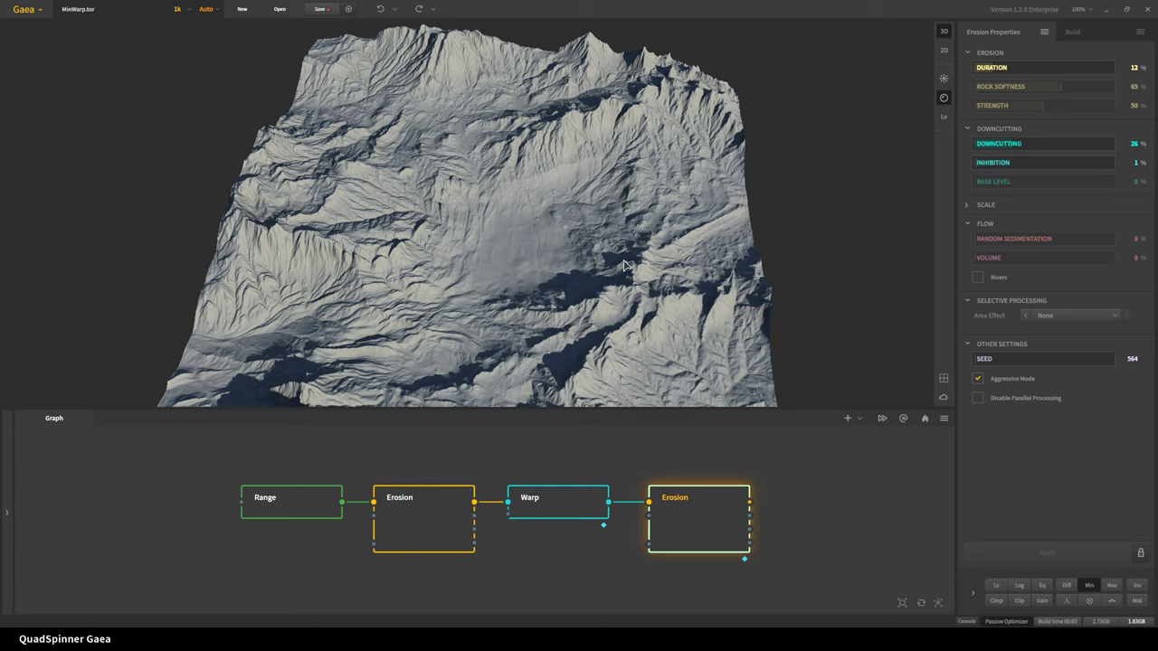